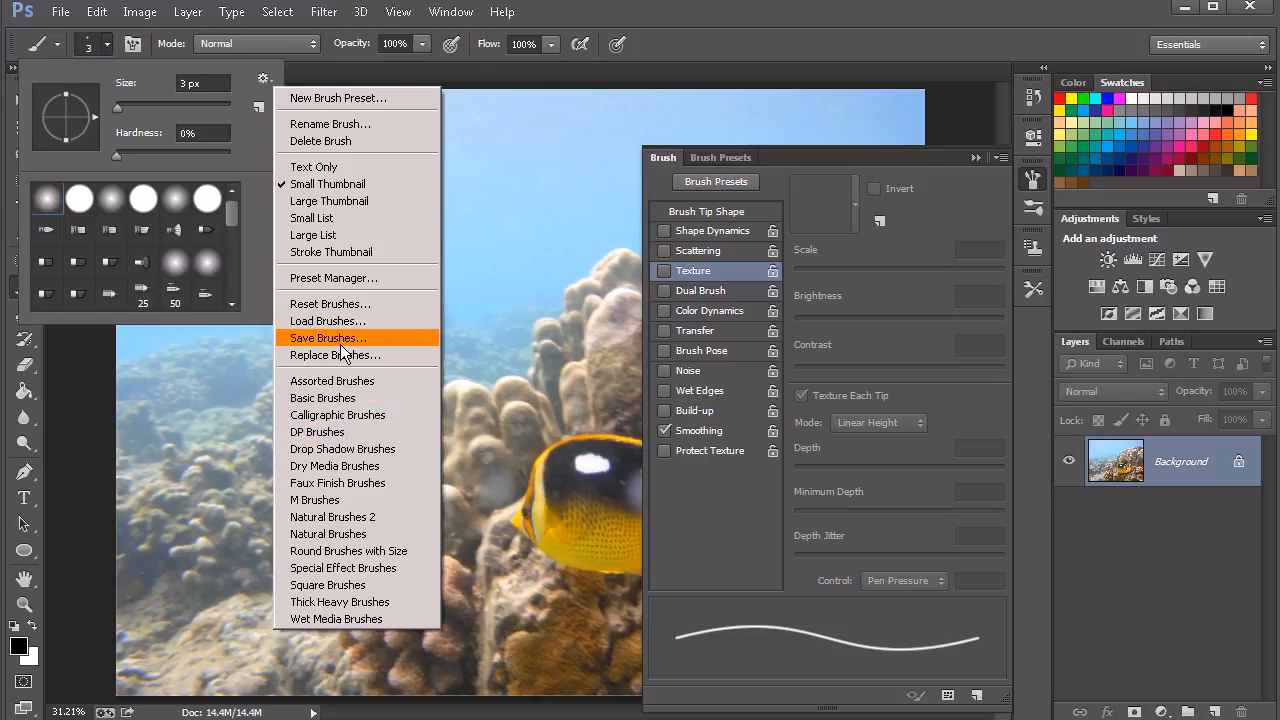
Step: Close the brush preset options, the brush picker and the Brush settings to clear the canvas
click(685, 47)
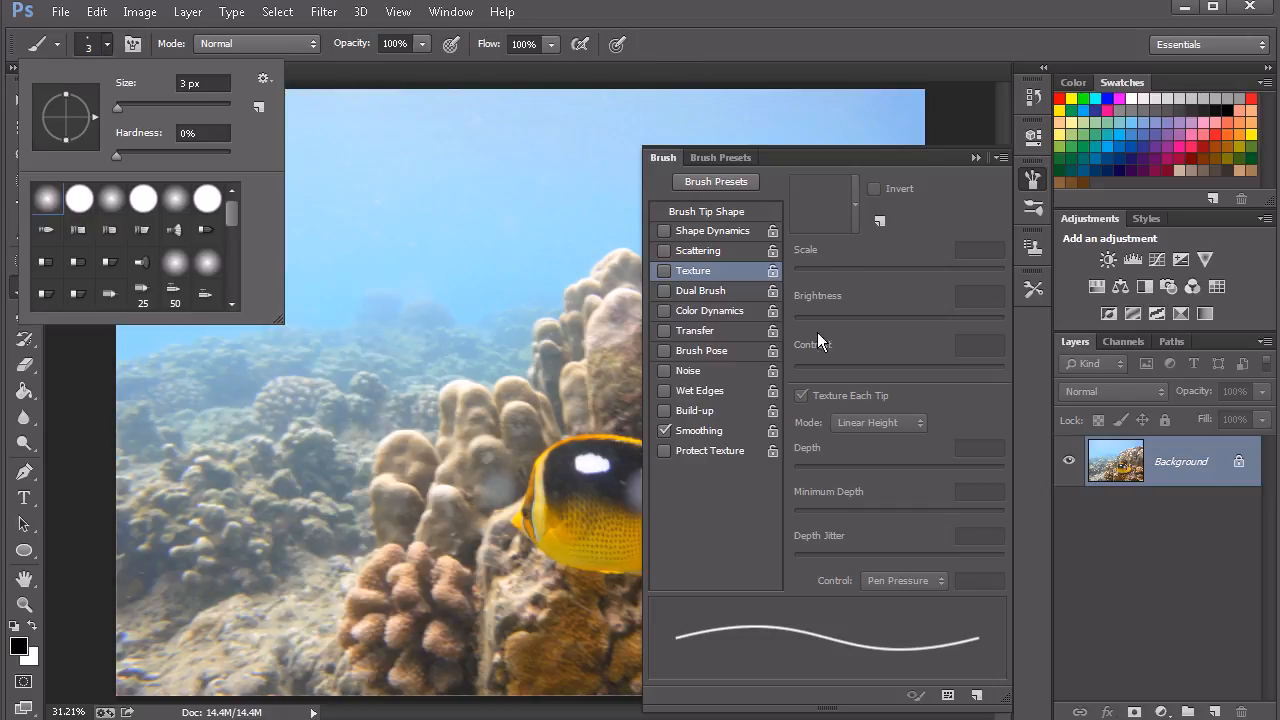
click(101, 44)
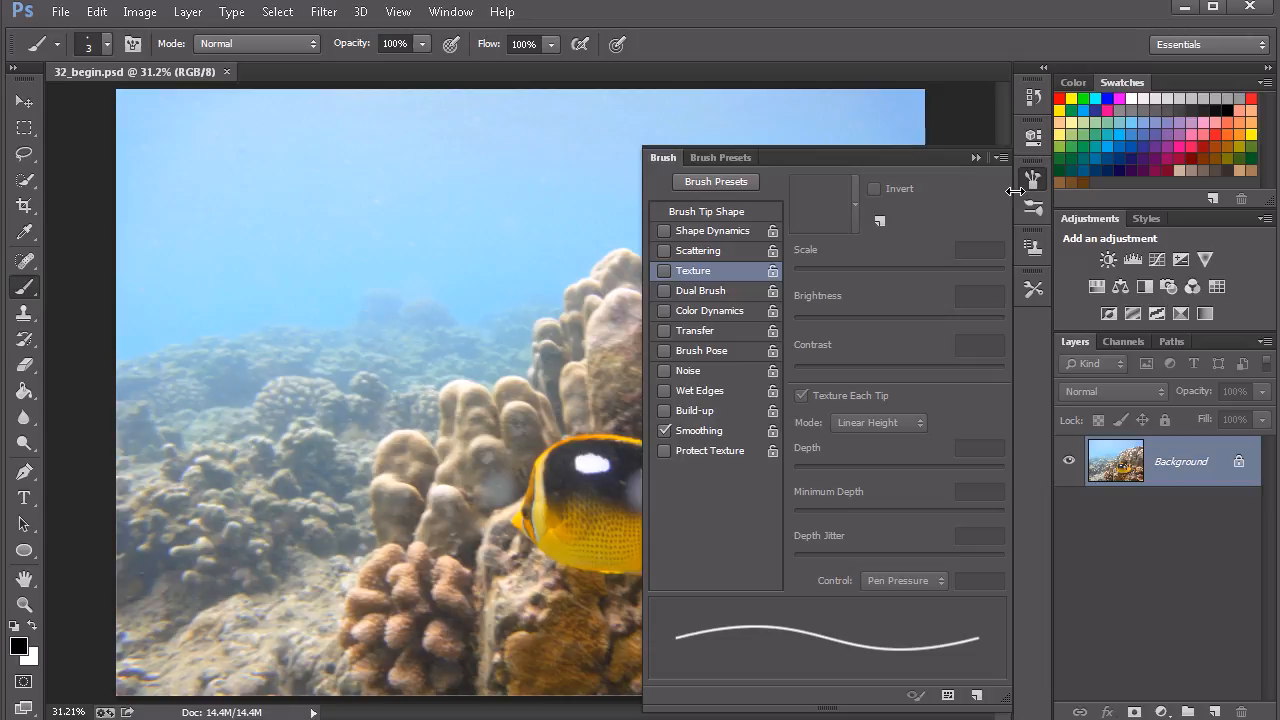
click(1032, 179)
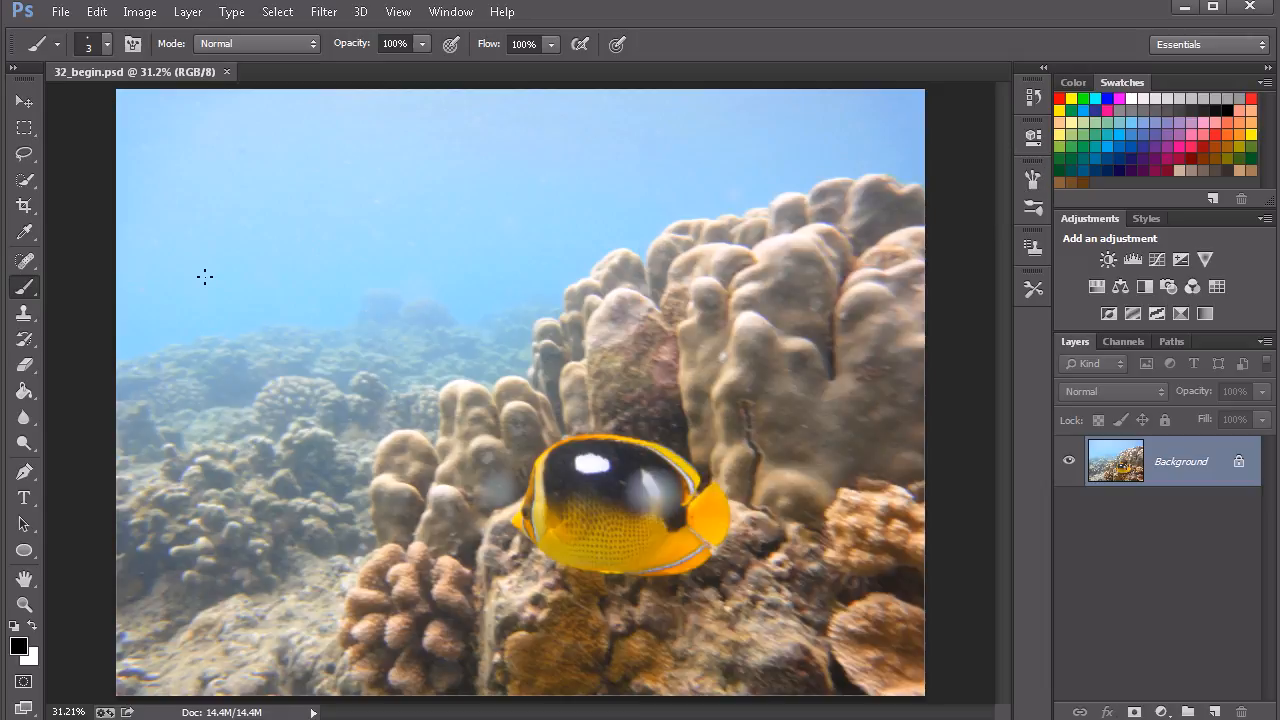
Step: Look through the tool presets available from the Brush tool and compare them with its brush tip picker
click(57, 45)
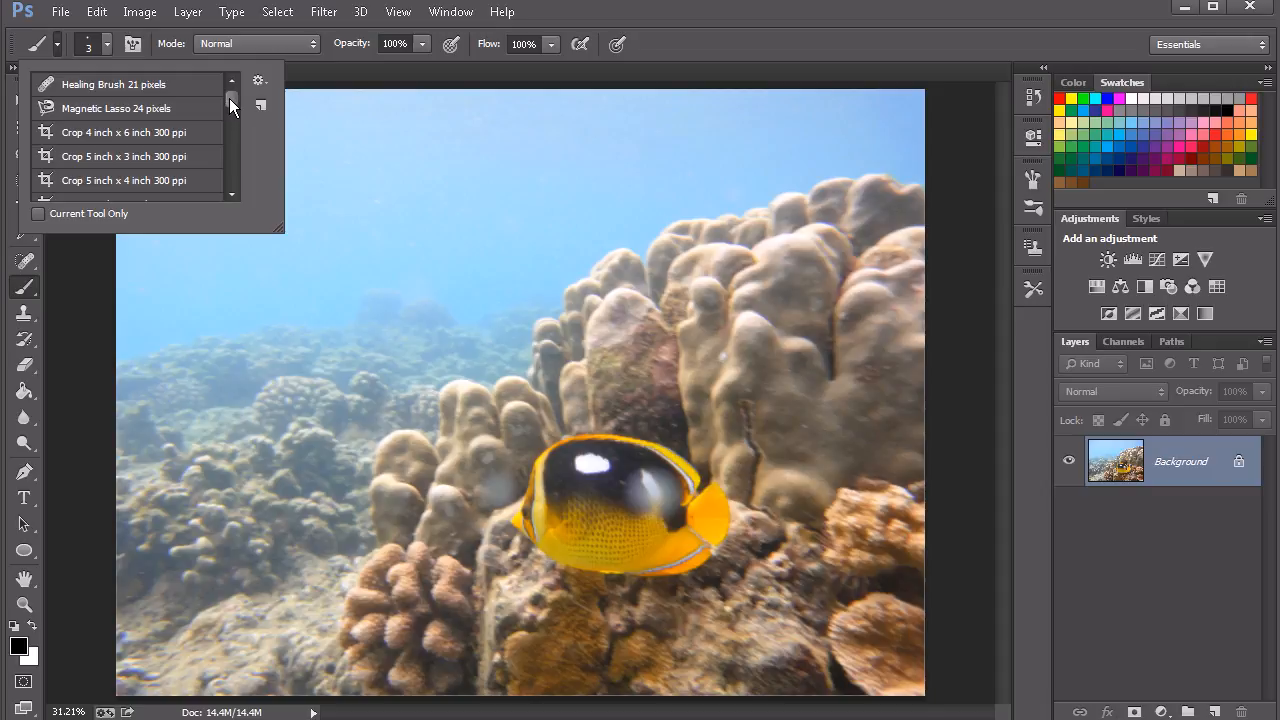
mouse_move(230, 98)
mouse_down()
mouse_move(236, 169)
mouse_move(231, 91)
mouse_up()
click(107, 45)
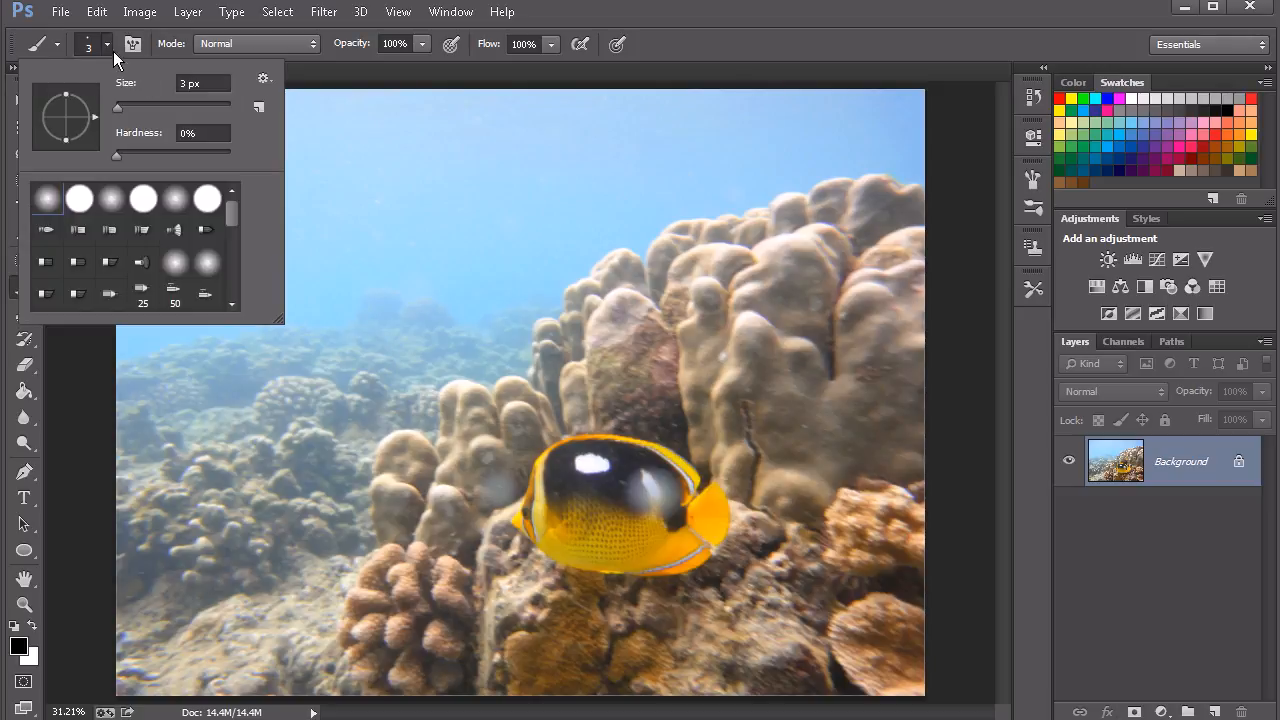
click(57, 44)
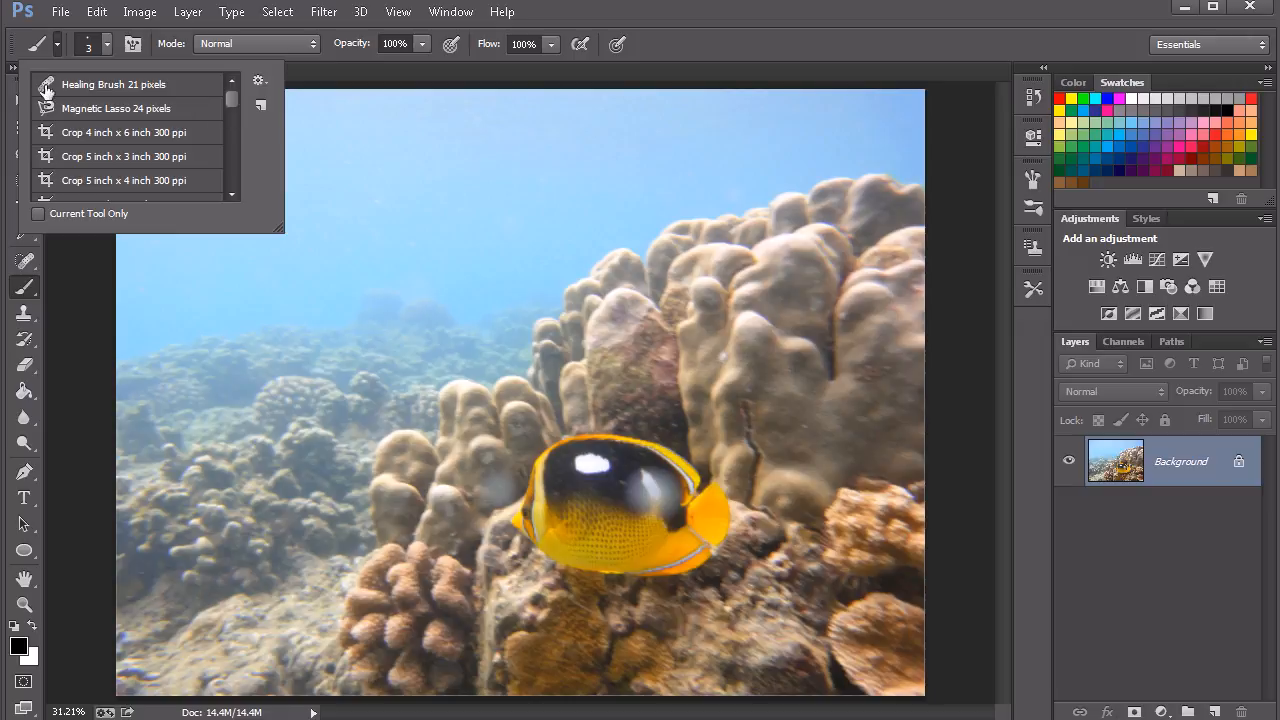
mouse_move(231, 99)
mouse_down()
mouse_move(233, 129)
mouse_move(231, 97)
mouse_up()
click(686, 42)
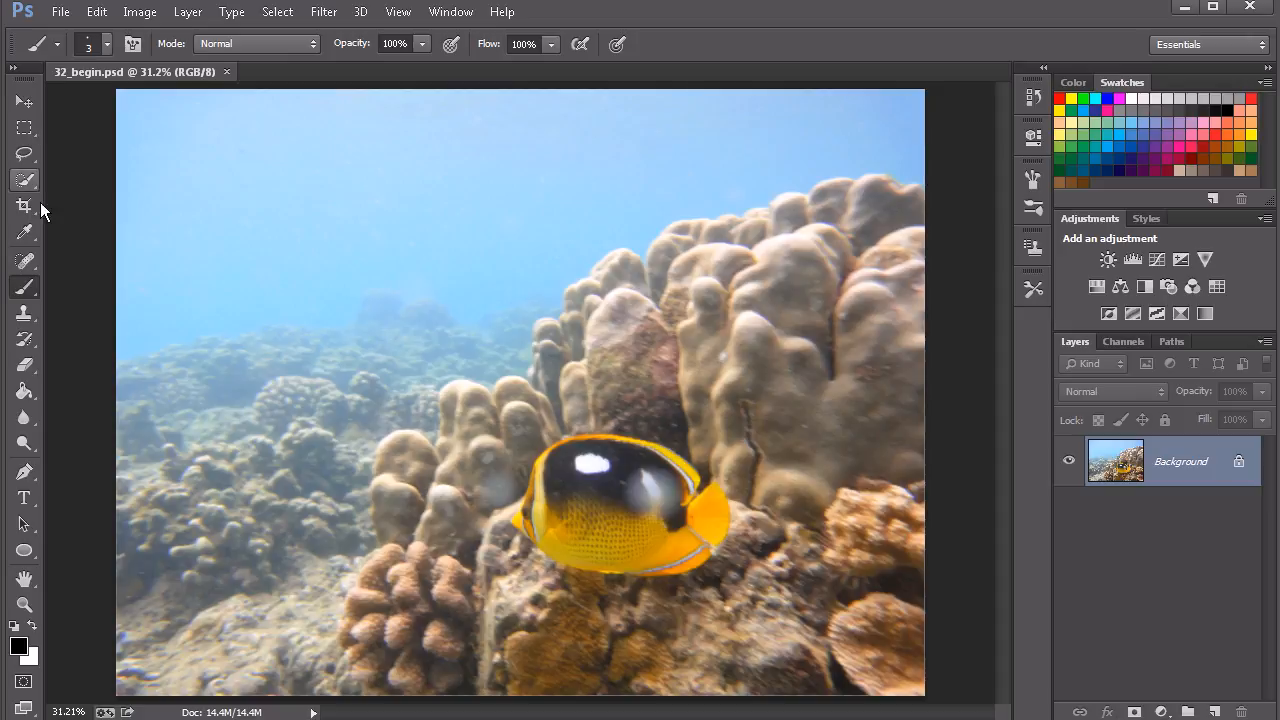
Step: Check the tool preset list with the Eyedropper and with the Eraser active
click(24, 232)
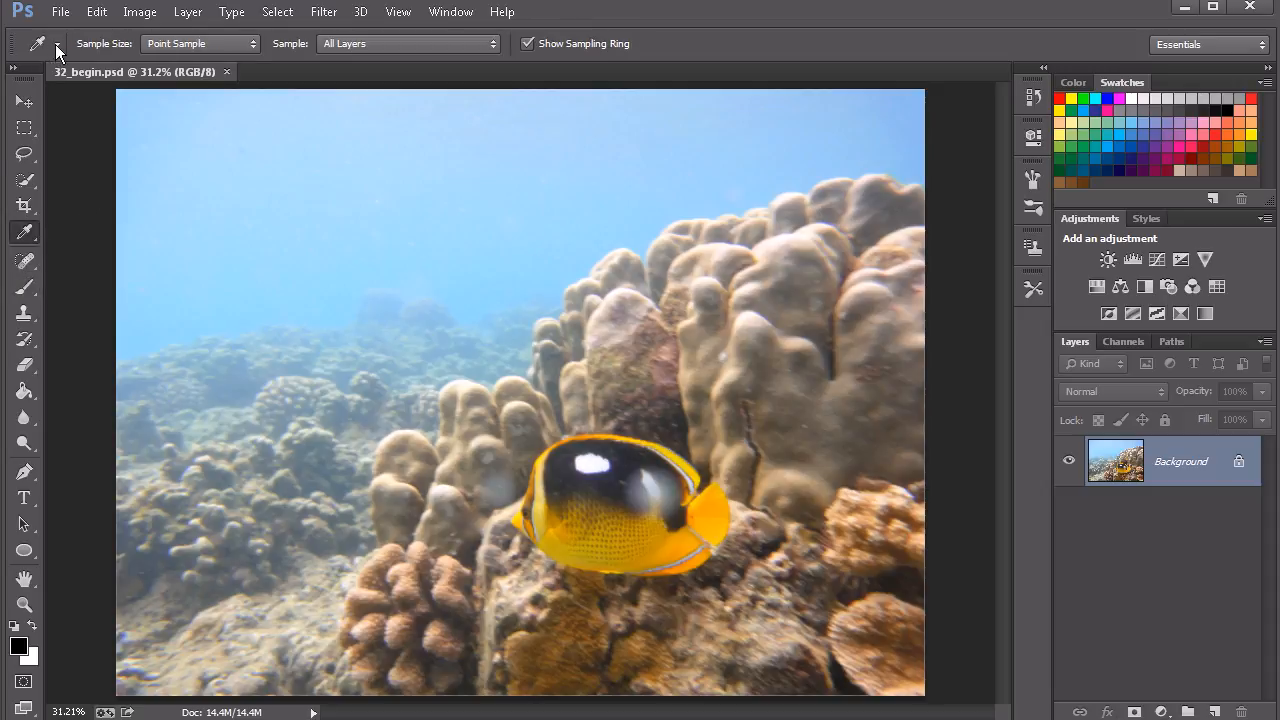
click(56, 44)
click(55, 45)
click(24, 365)
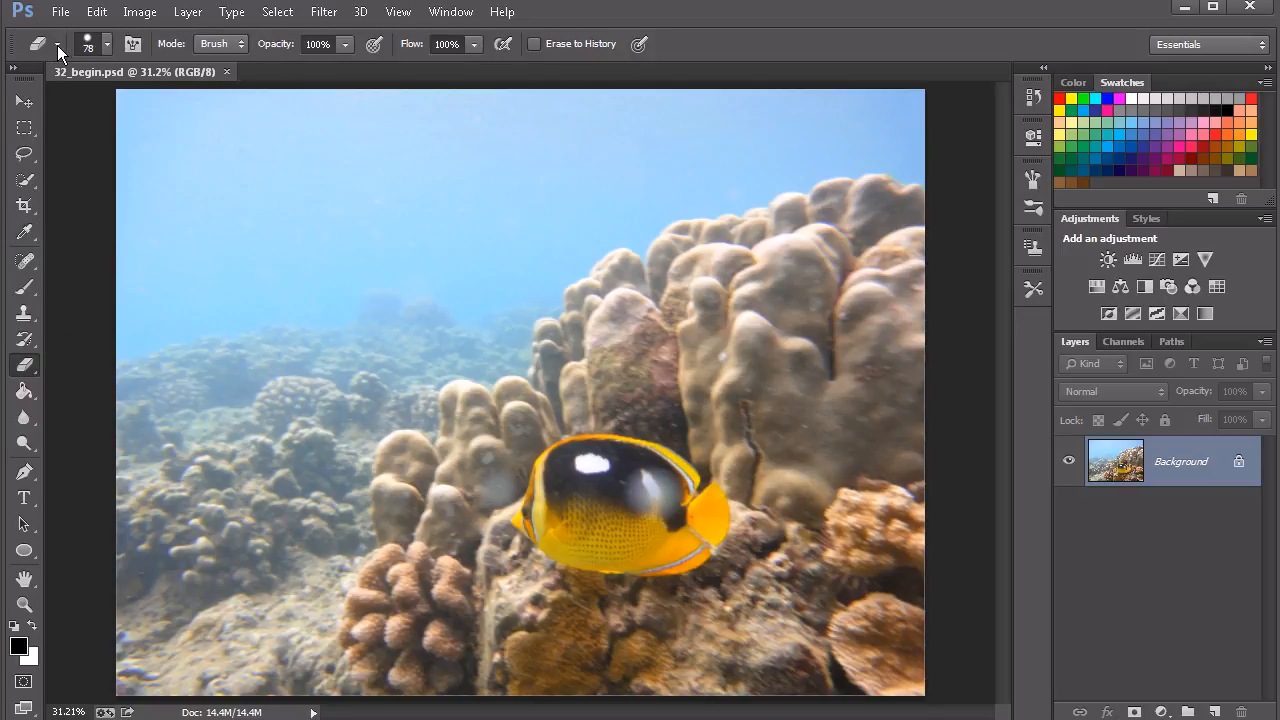
click(57, 44)
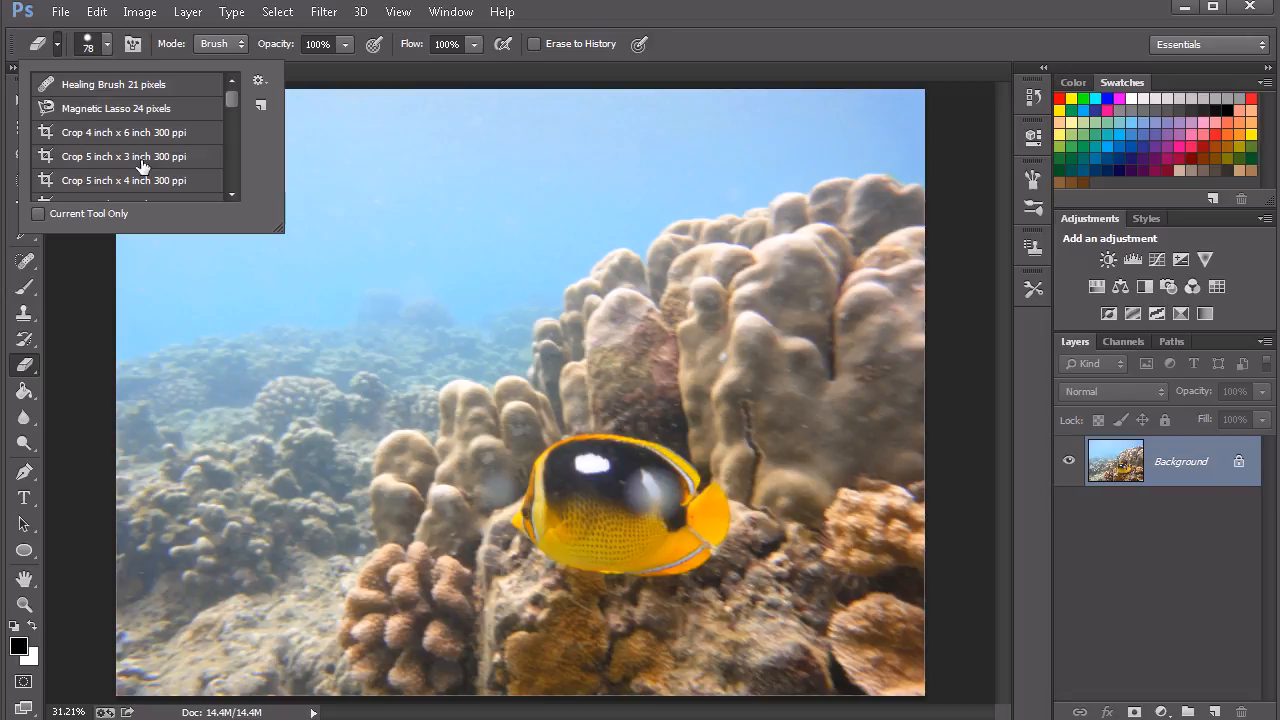
click(677, 64)
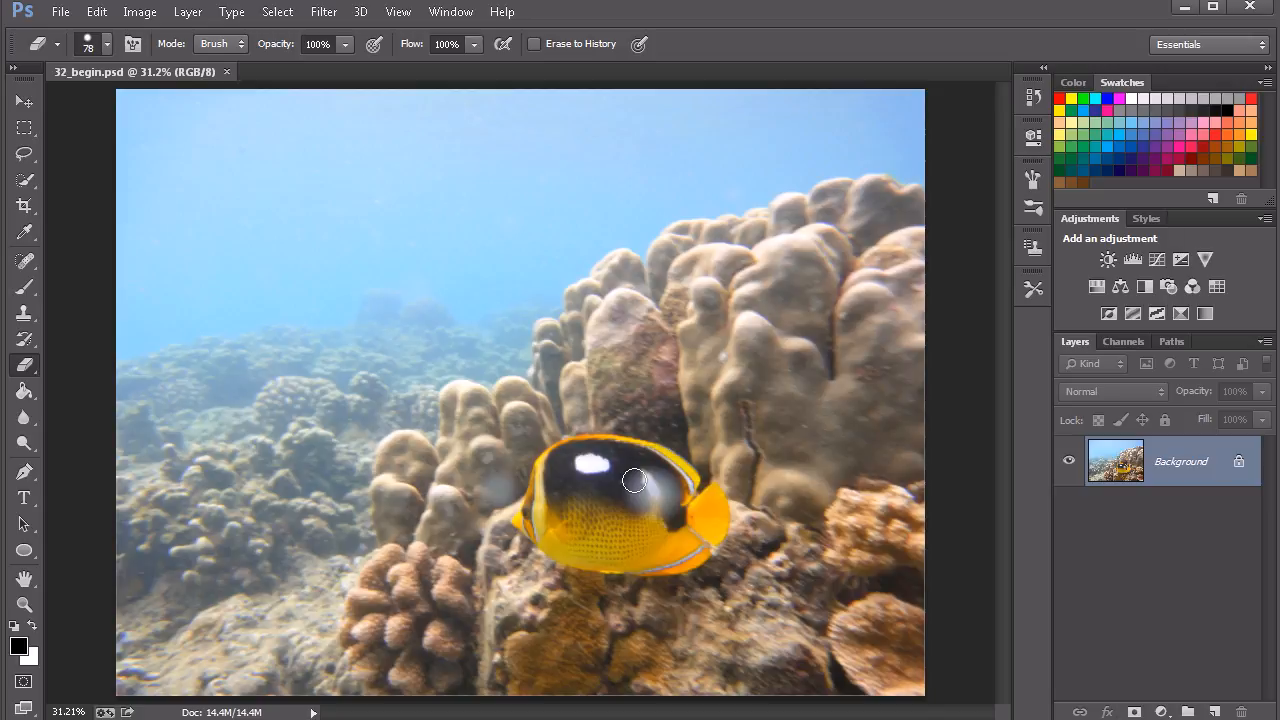
Step: Show the full list of tool presets and activate the Crop 5 inch x 4 inch 300 ppi preset
click(456, 13)
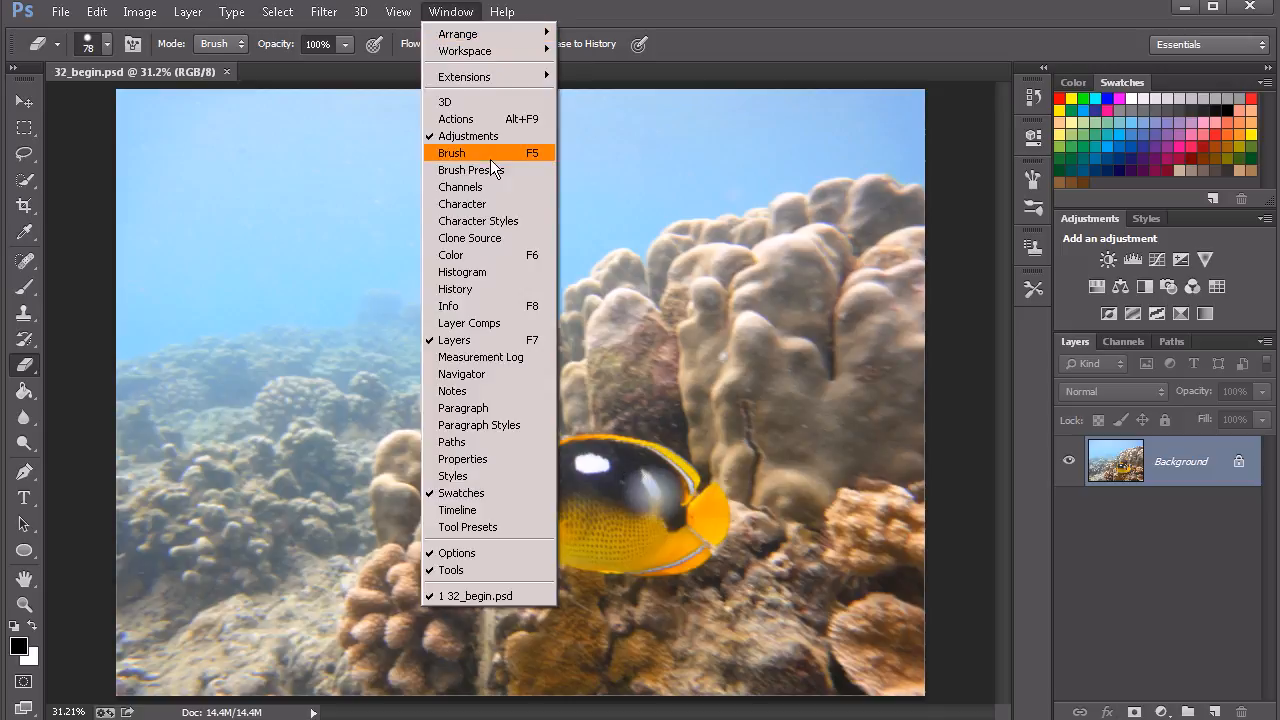
click(479, 527)
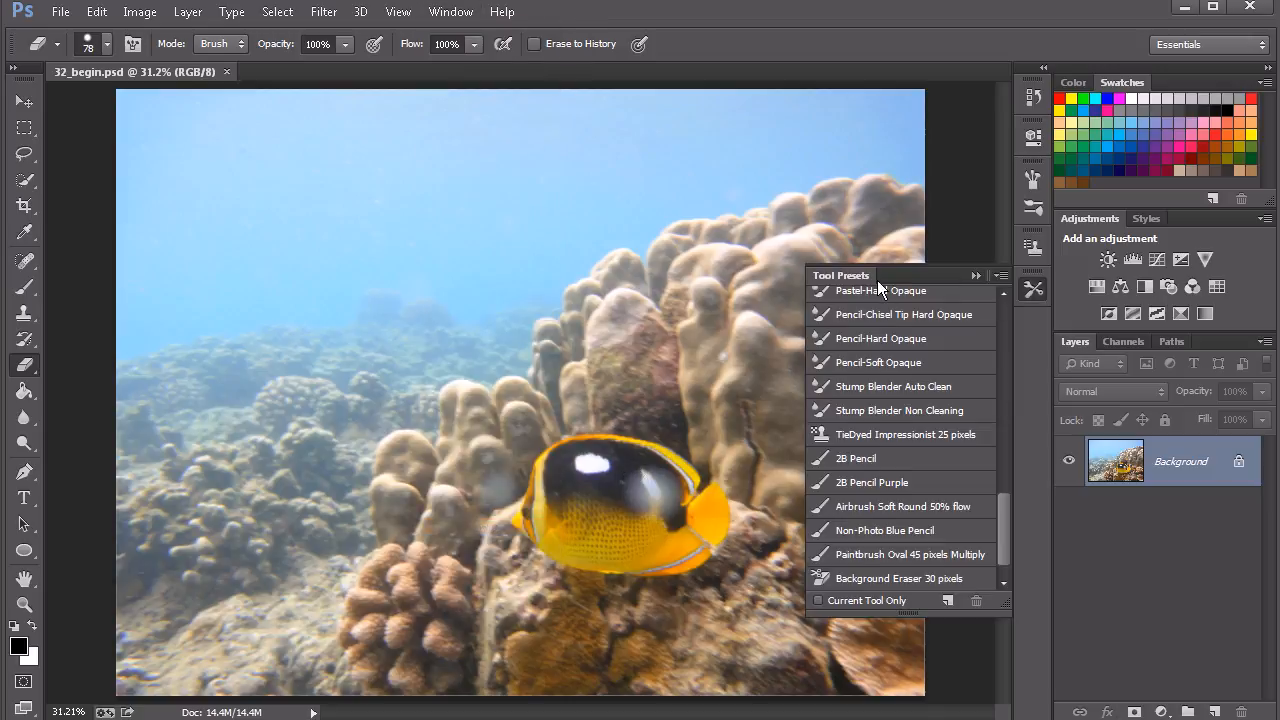
scroll(1003, 527, up, 1)
drag(1003, 527, 1000, 326)
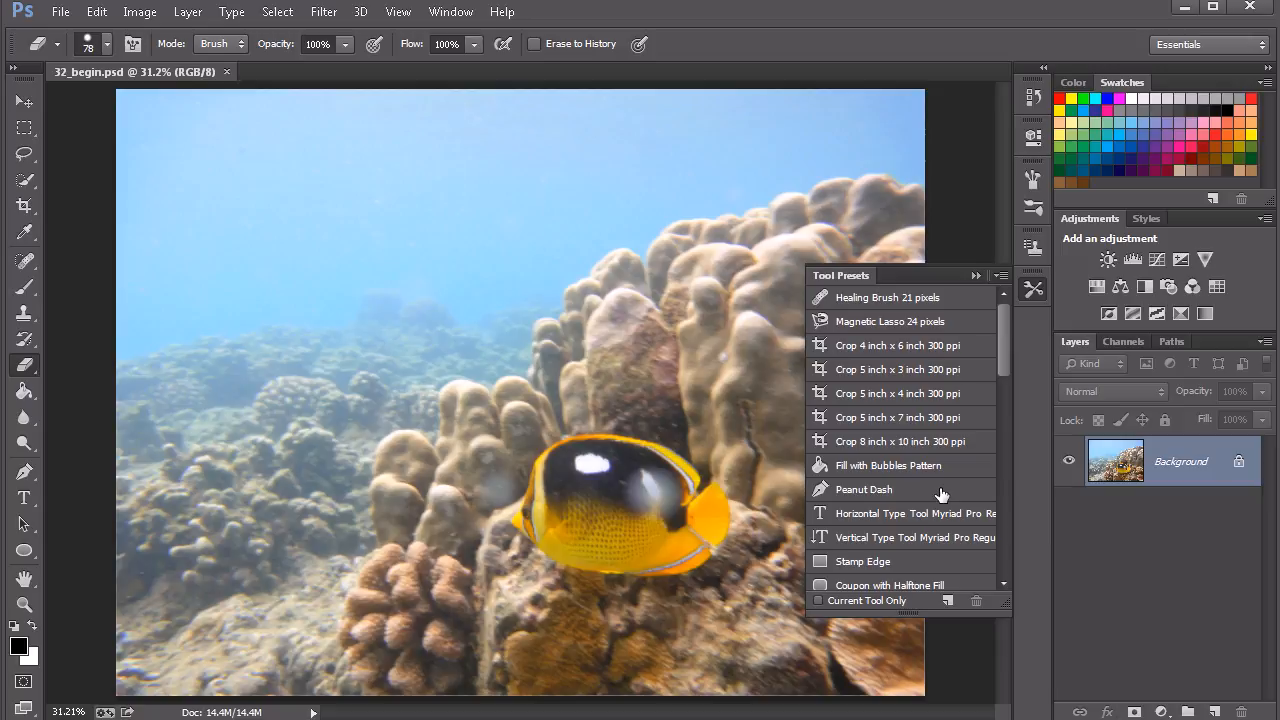
click(921, 396)
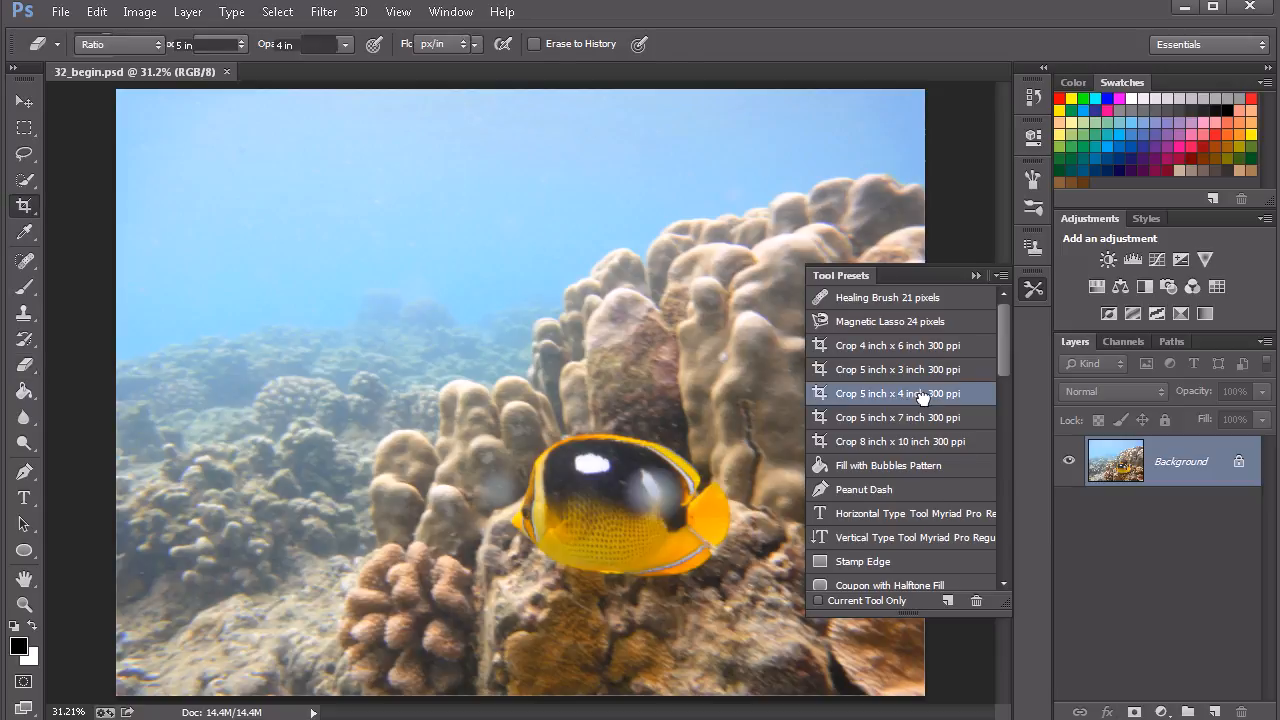
click(1031, 292)
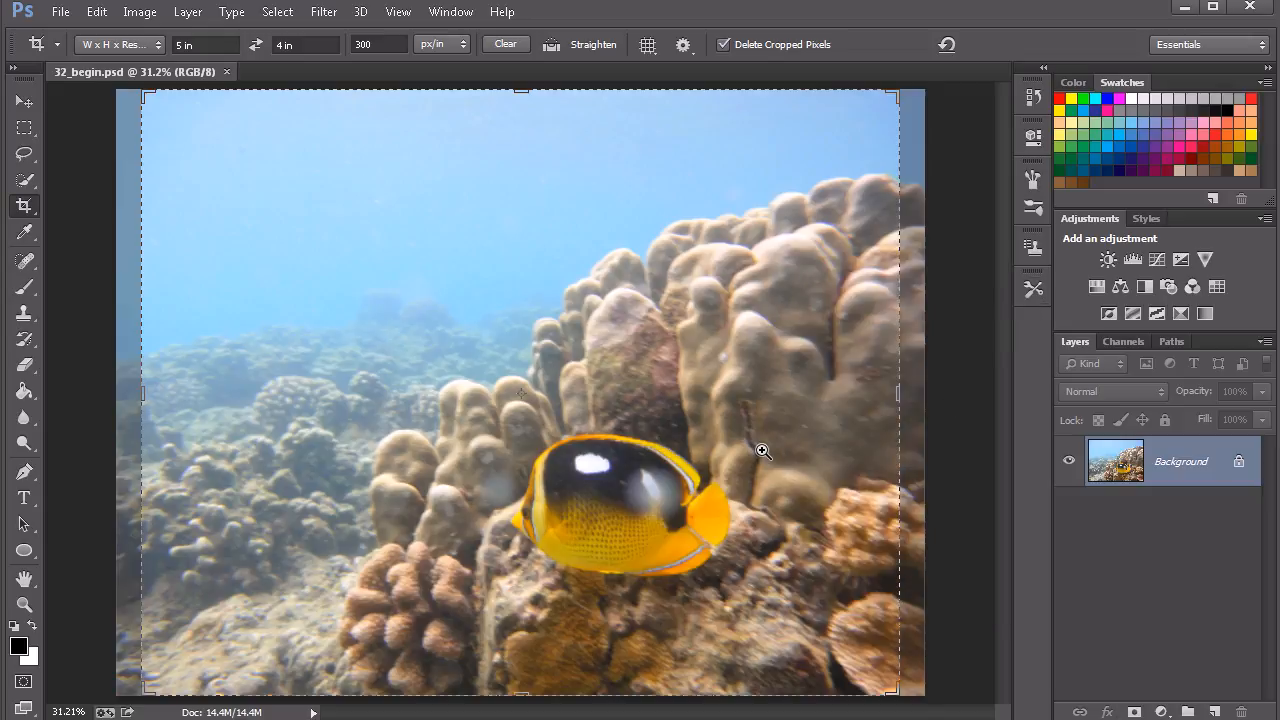
Step: Try out a smaller 5 x 4 inch crop framed around the fish and discard it
drag(765, 450, 753, 450)
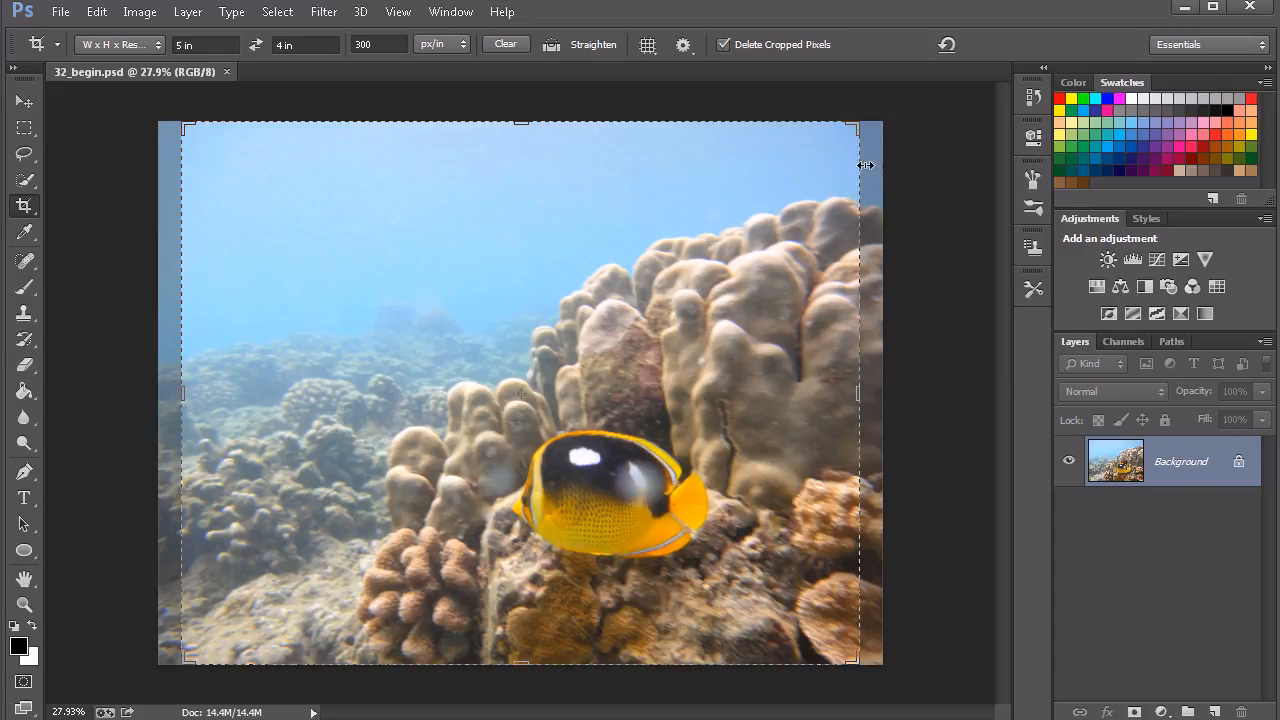
drag(856, 126, 796, 219)
drag(564, 414, 423, 421)
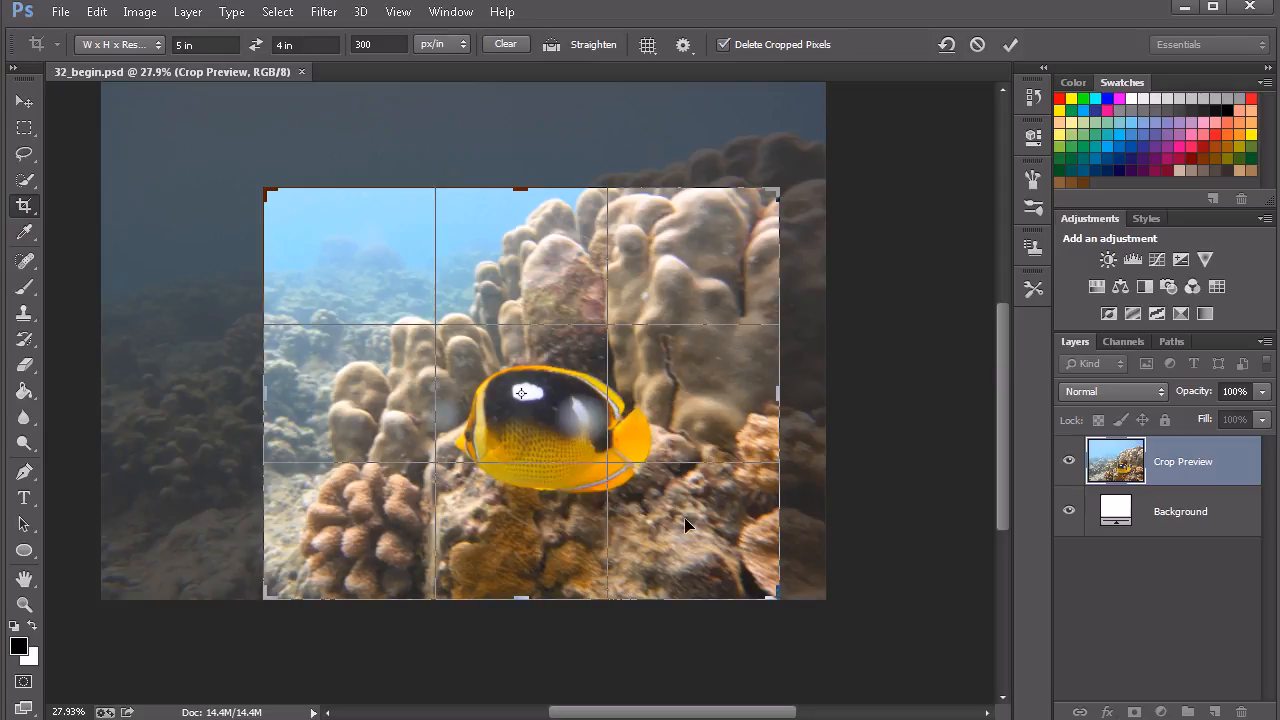
click(975, 45)
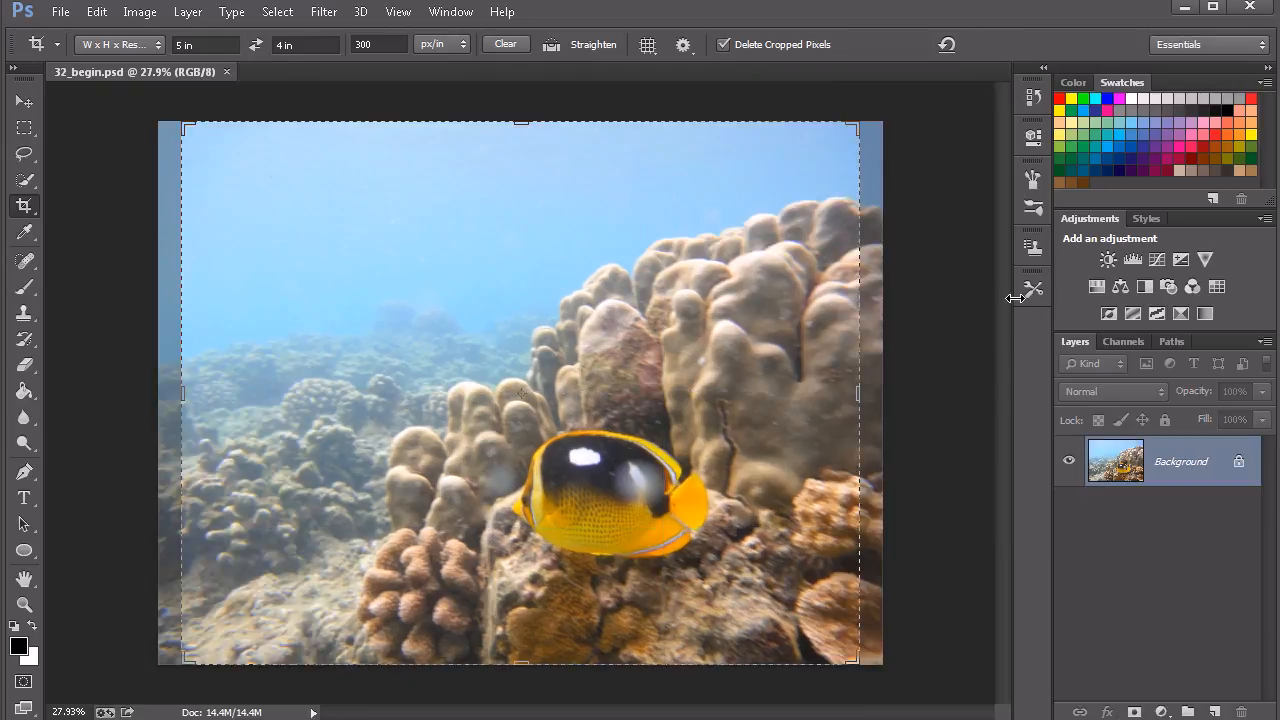
Step: Activate the Circular Rainbow gradient from the tool presets
click(1033, 289)
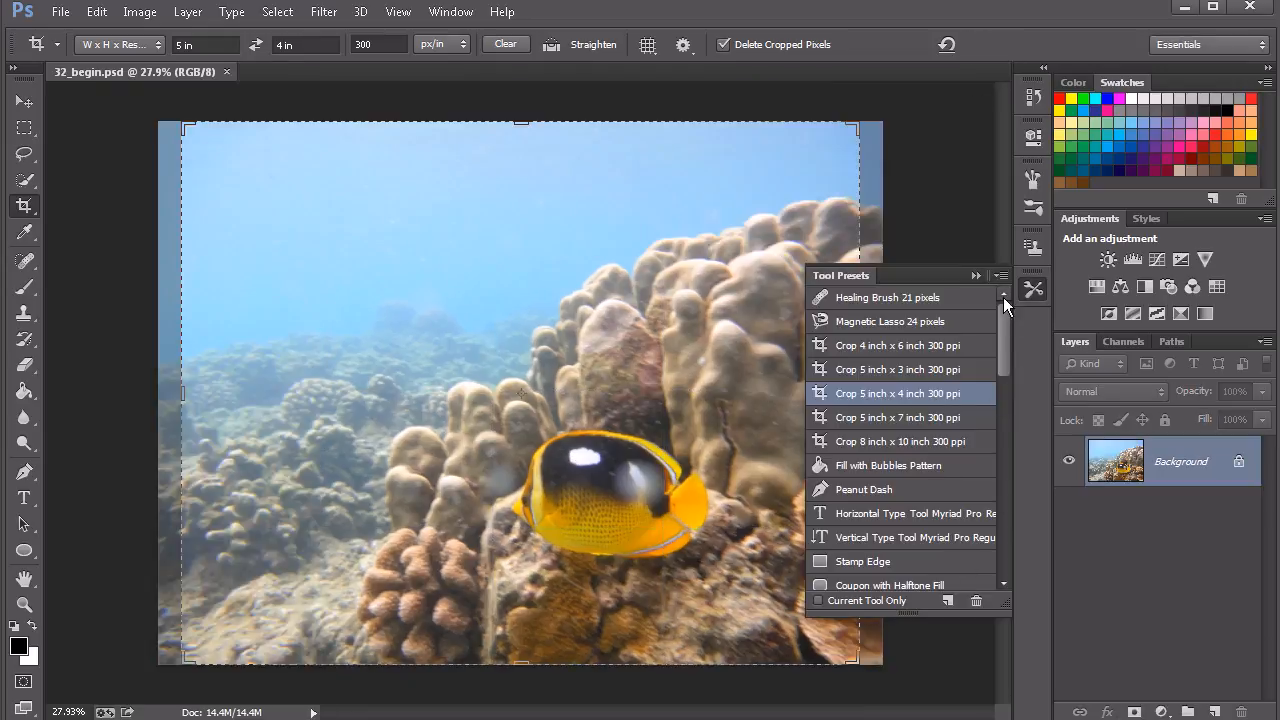
drag(1006, 356, 1009, 382)
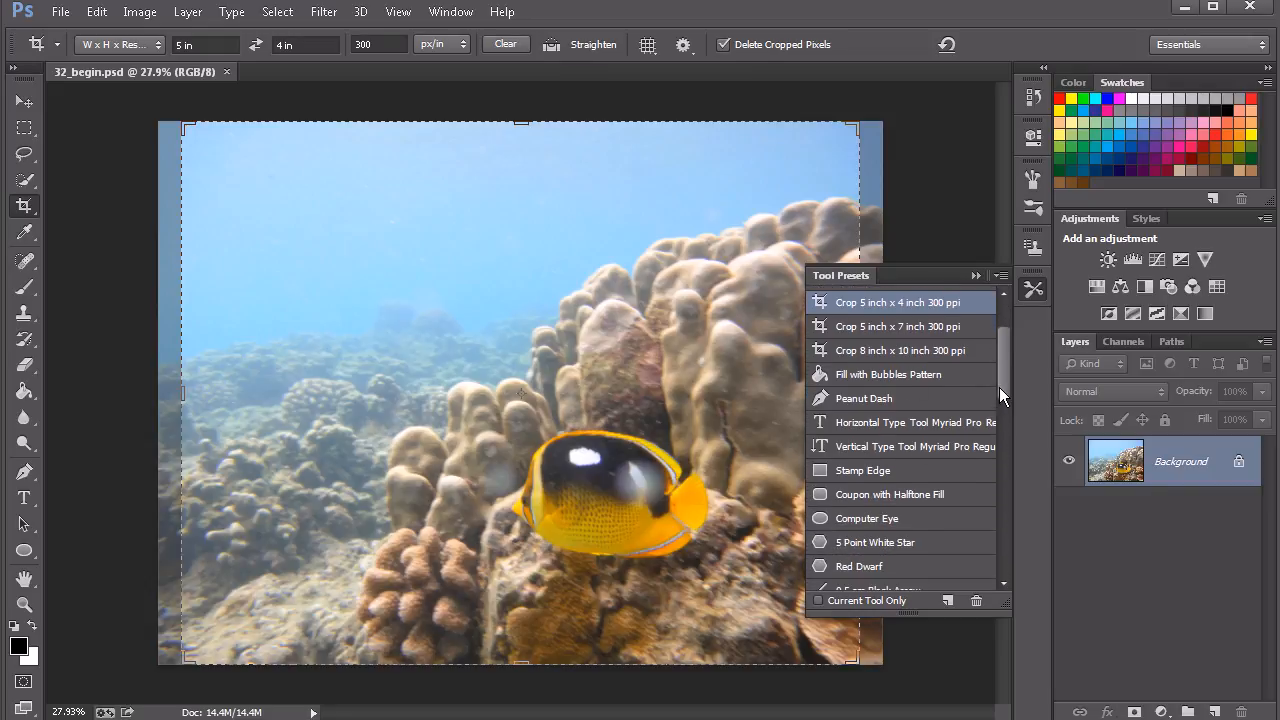
mouse_move(1002, 384)
mouse_down()
mouse_move(1003, 373)
mouse_move(996, 464)
mouse_up()
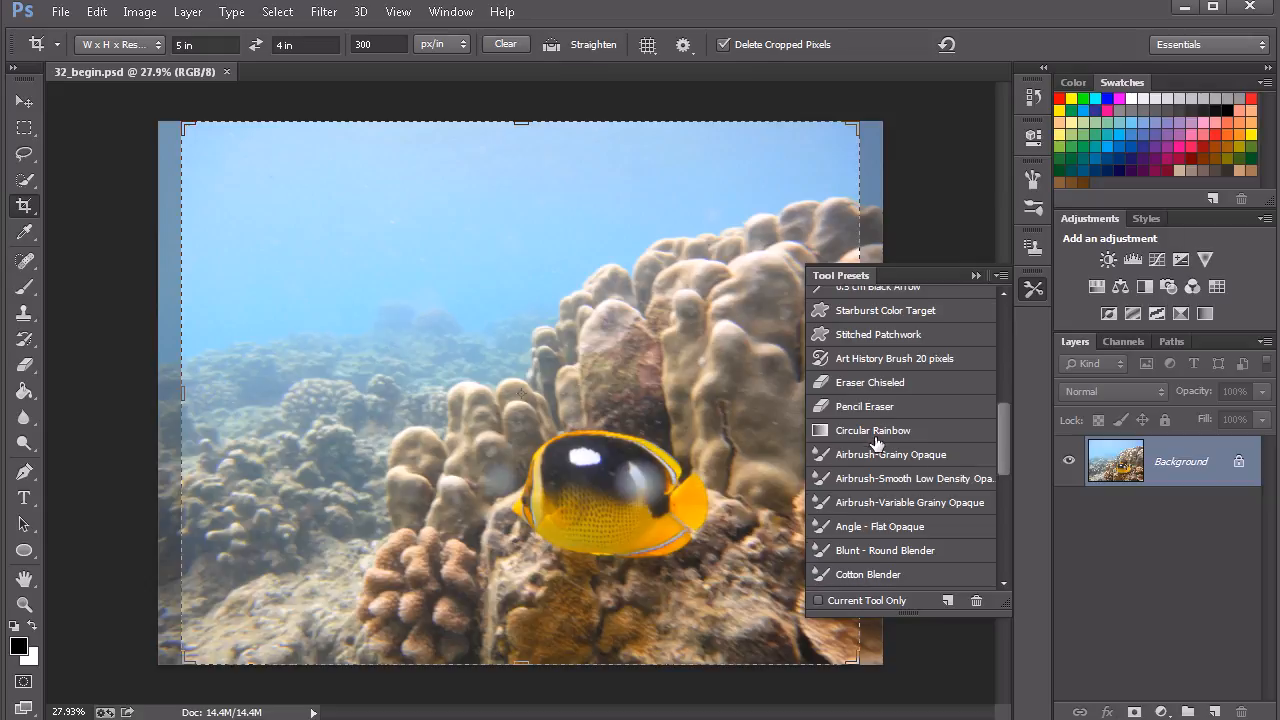
click(874, 431)
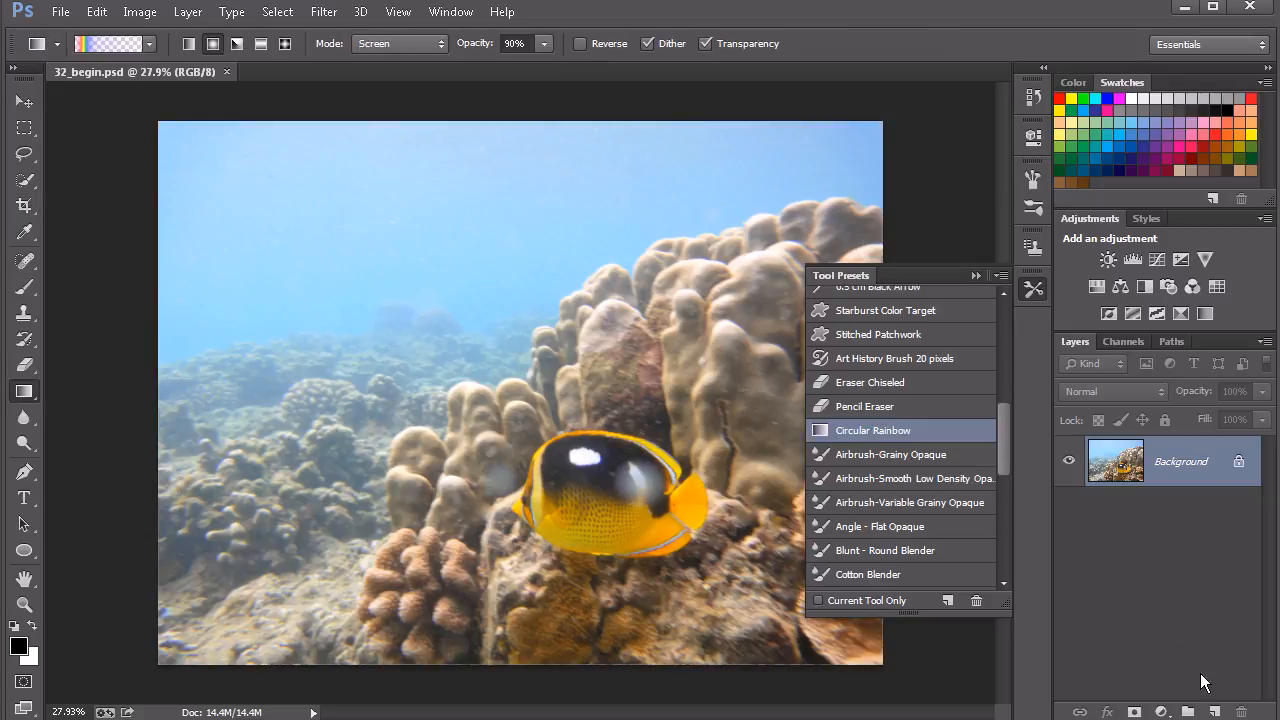
Step: Add a new layer and draw a large circular rainbow gradient on it, outward from the upper middle of the photo past the fish
click(1214, 710)
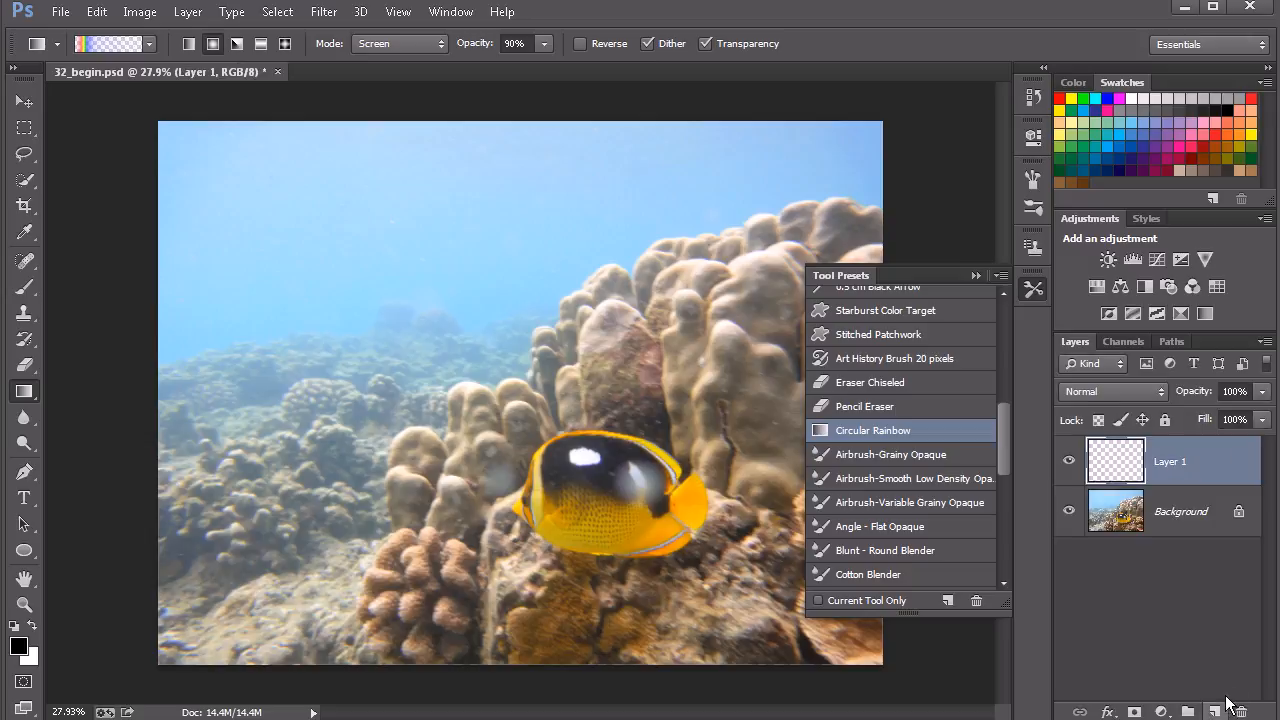
click(1031, 290)
drag(436, 302, 740, 592)
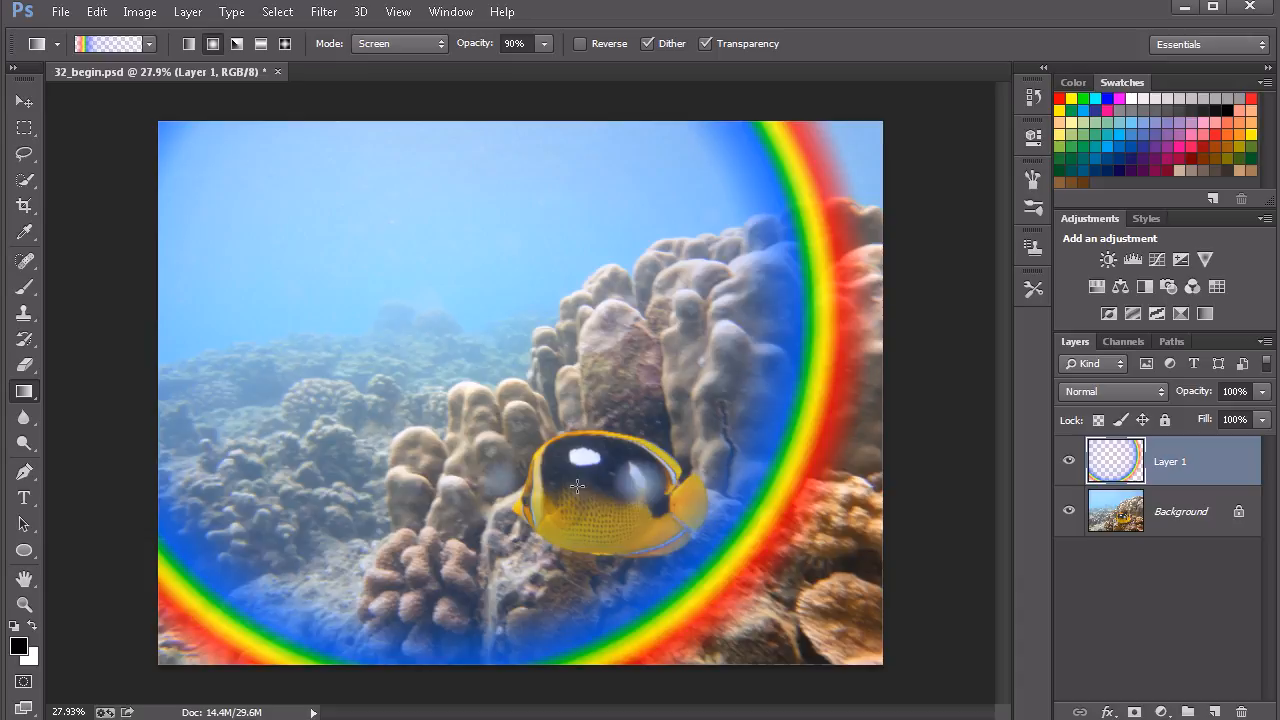
Step: Check the available gradient swatches and fill Layer 1 with the white background colour
click(149, 43)
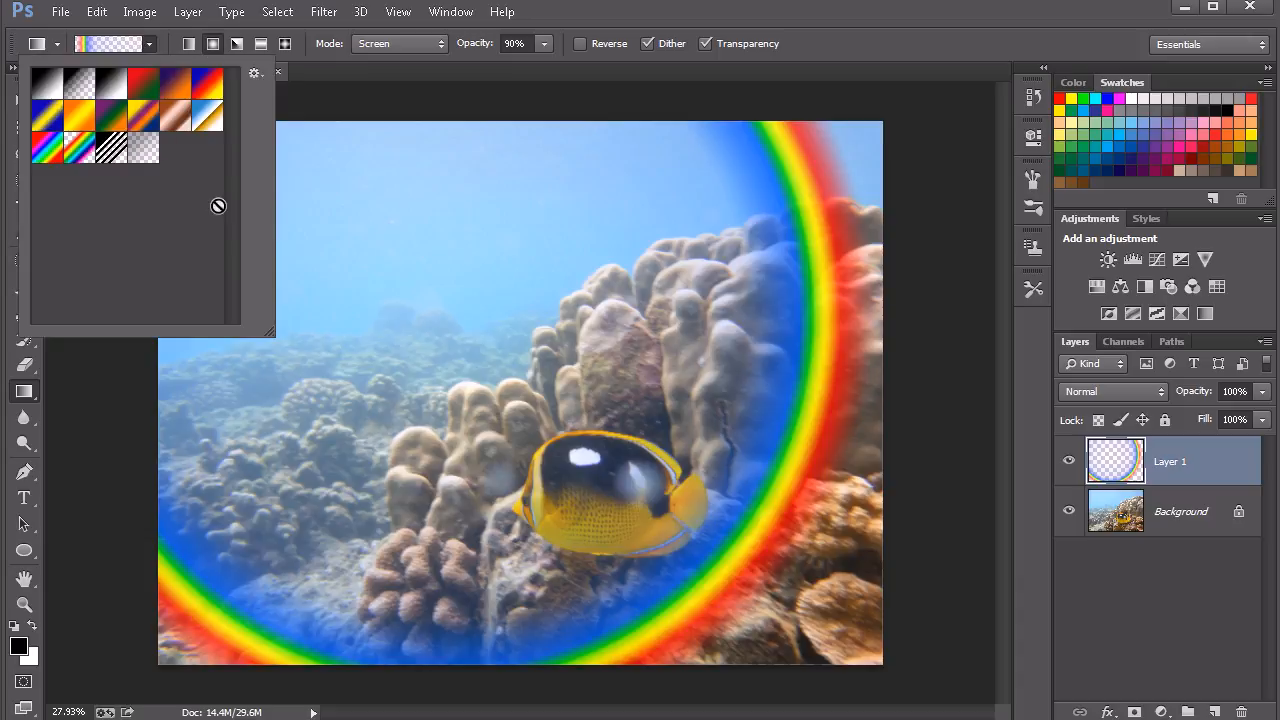
click(850, 45)
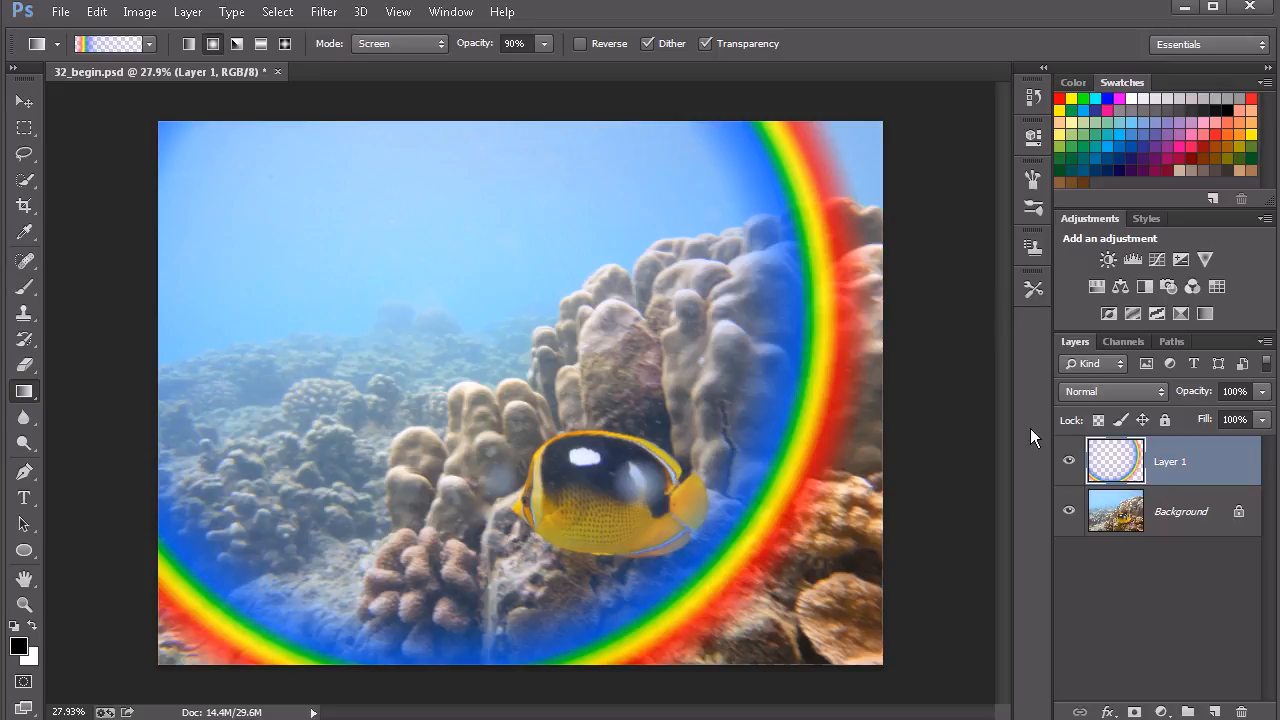
key(ctrl+BackSpace)
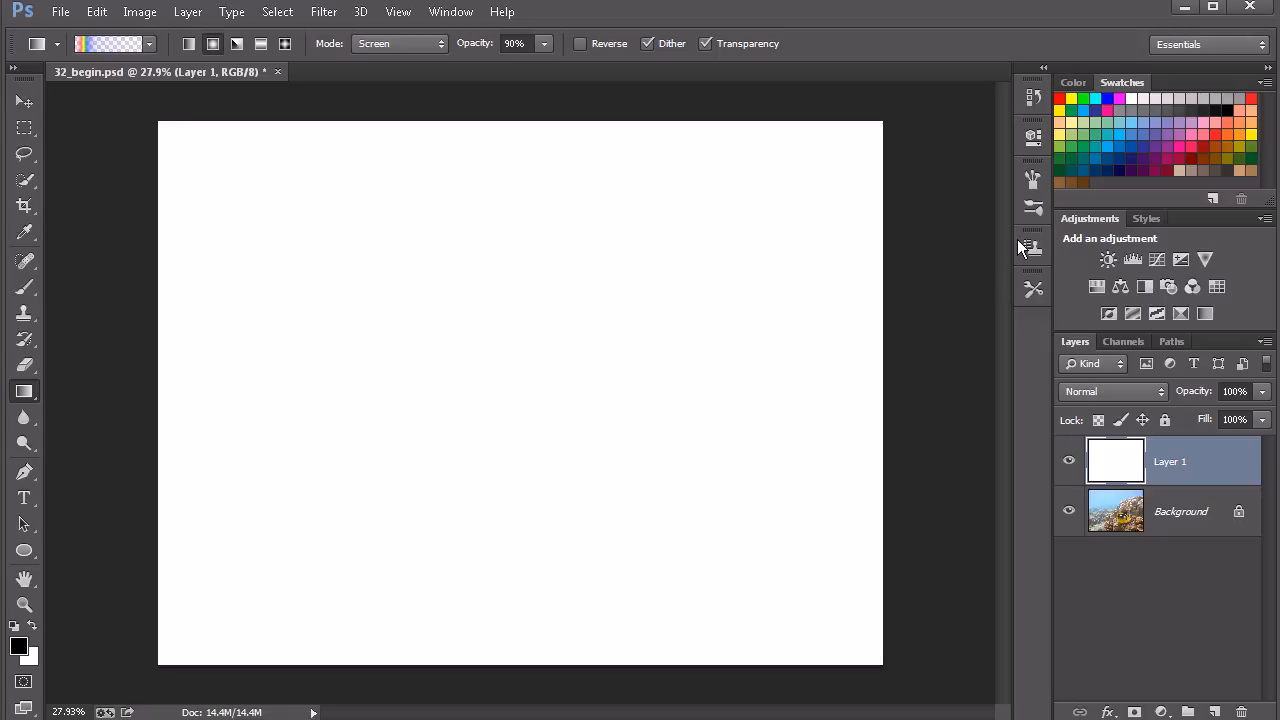
Step: Activate the 2B Pencil tool preset for drawing on the white layer
click(1033, 287)
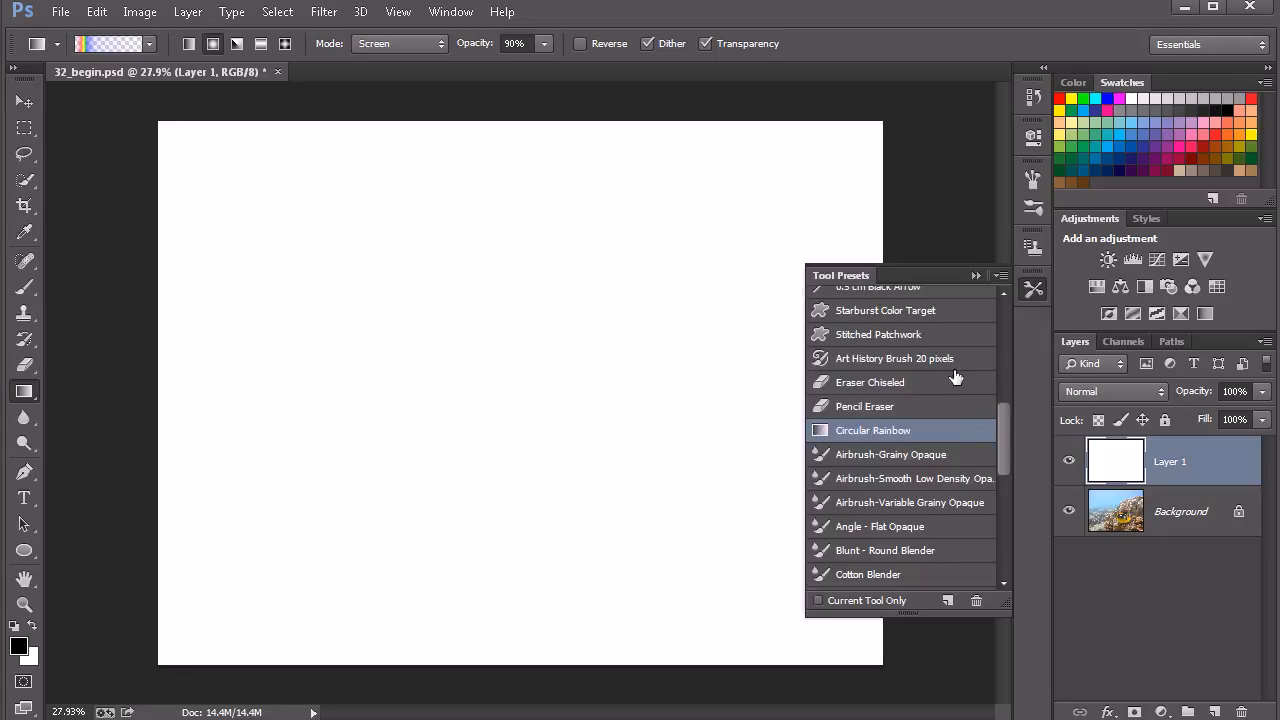
drag(1002, 429, 1012, 535)
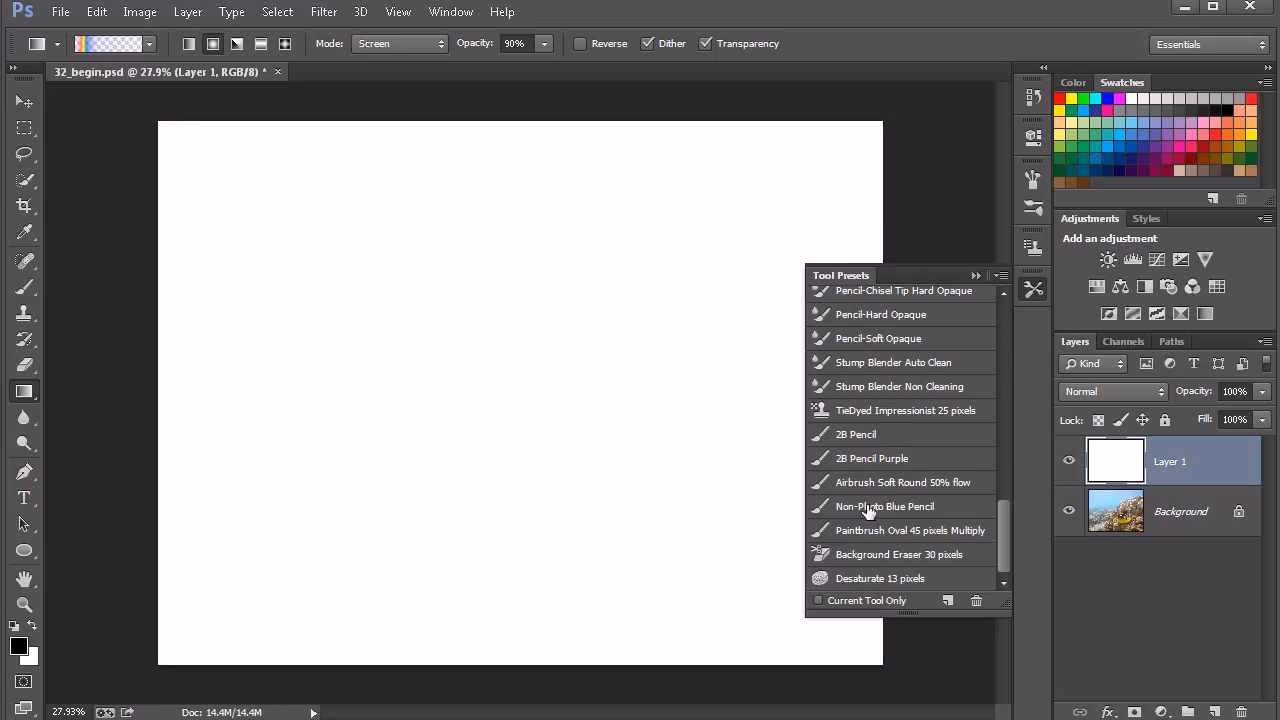
click(864, 436)
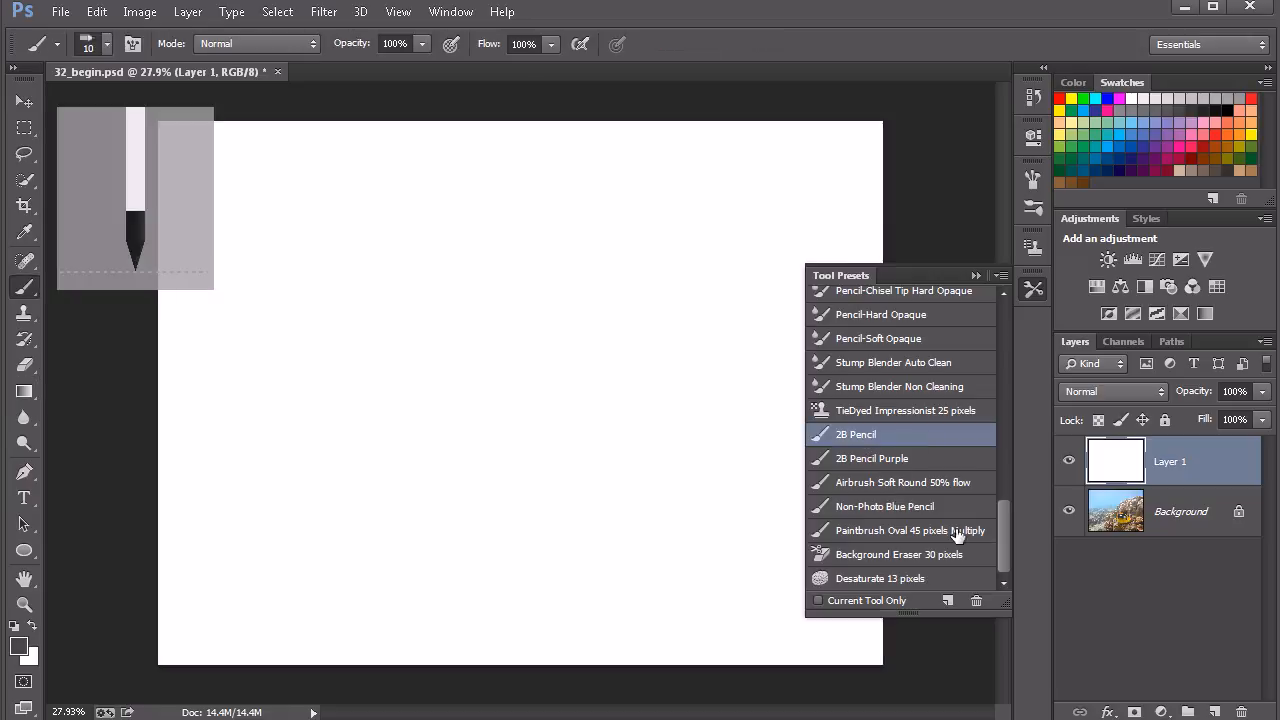
click(1030, 289)
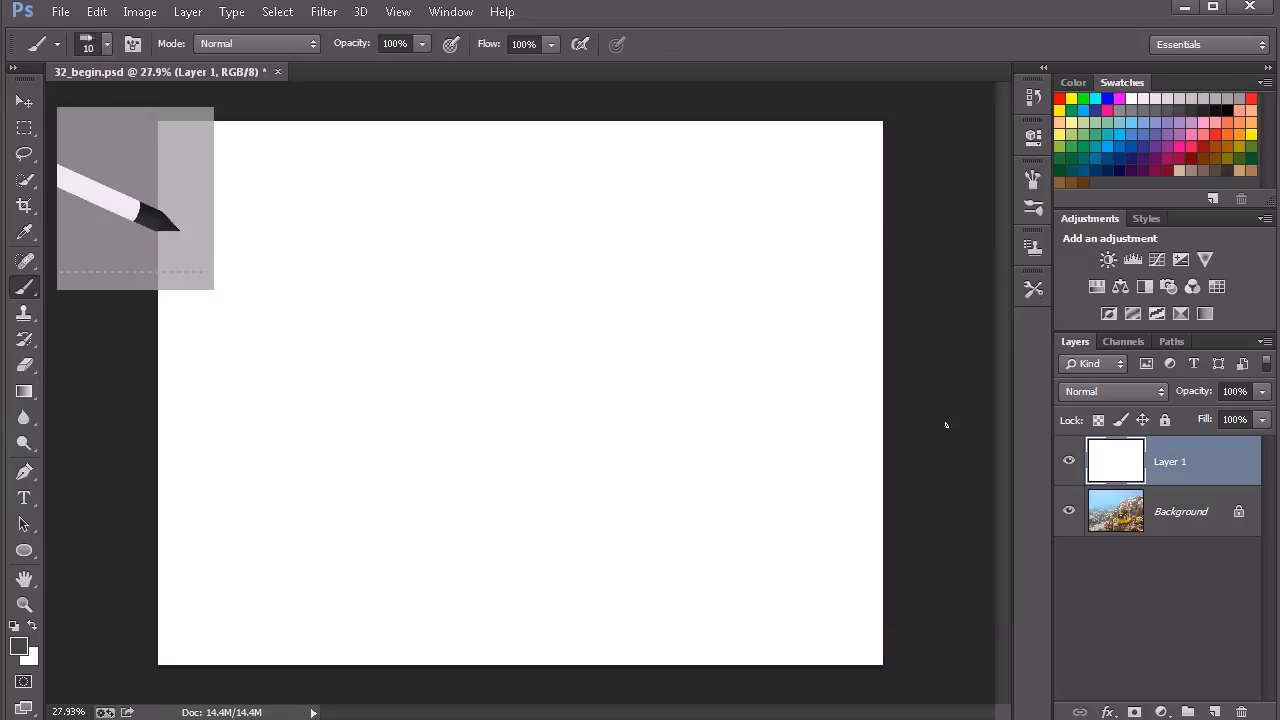
Step: Examine the 2B Pencil's size, texture and Brush Tip Shape settings
click(105, 45)
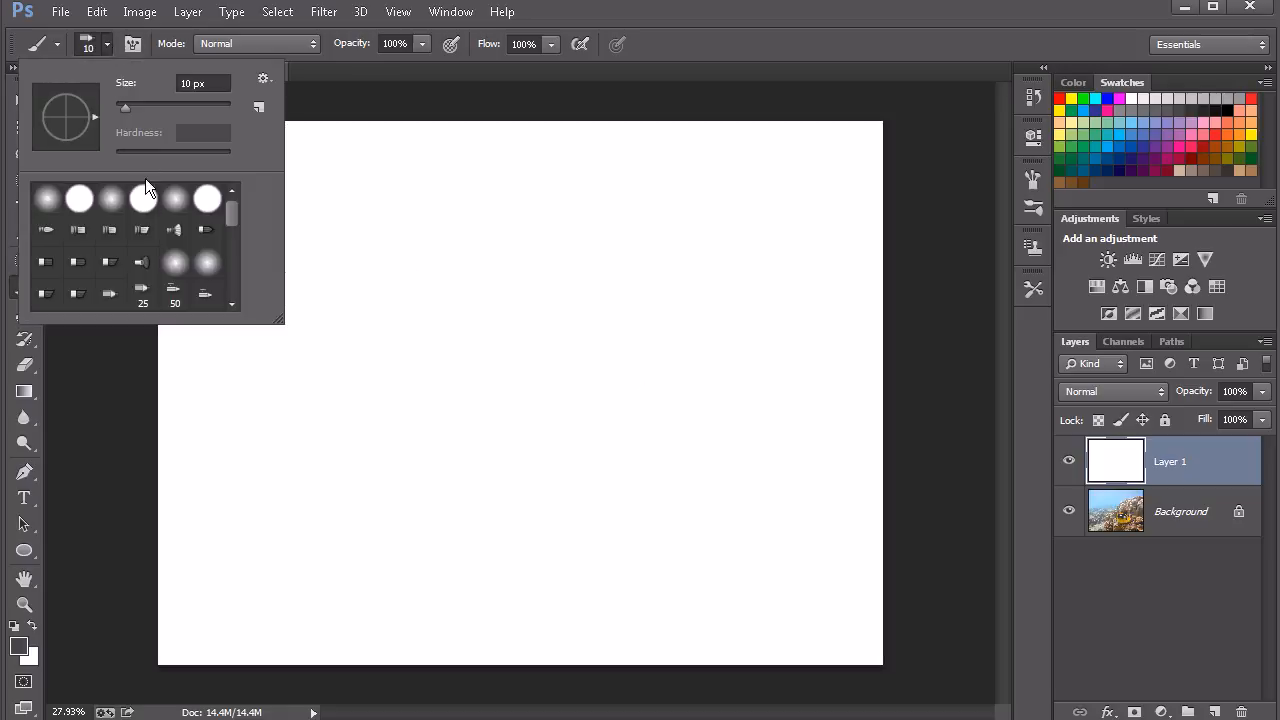
click(107, 43)
click(1031, 208)
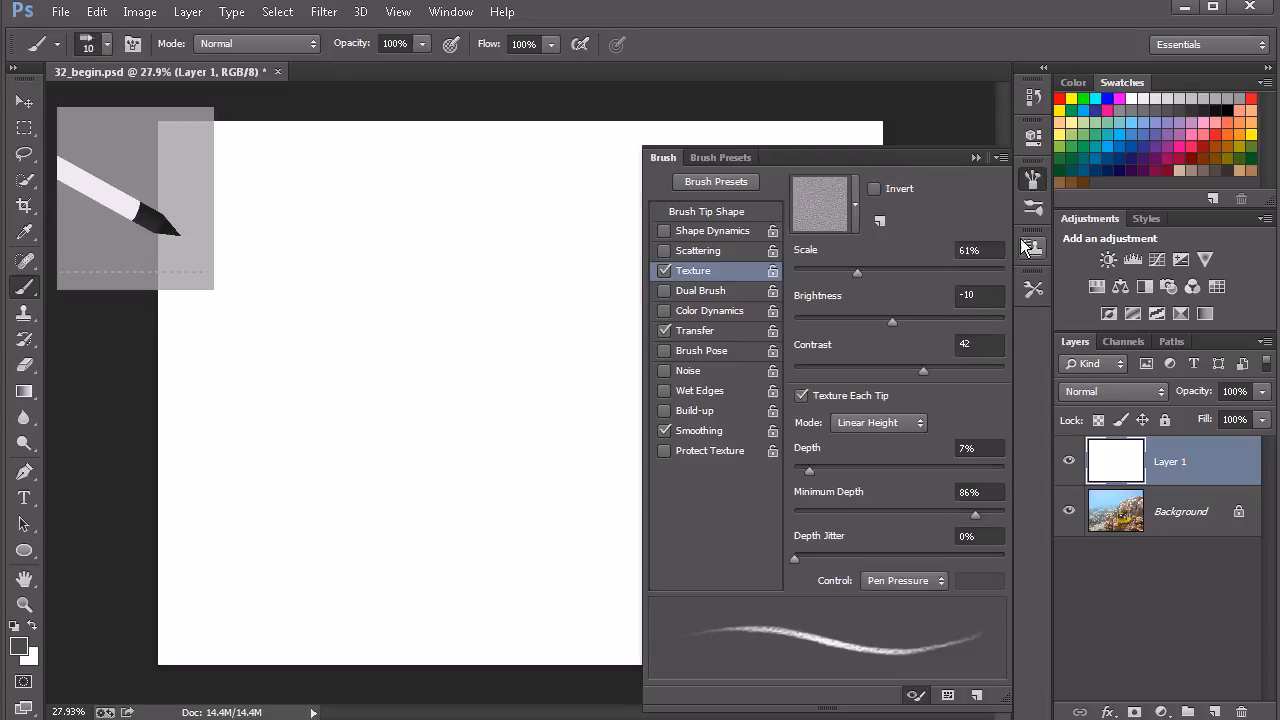
click(706, 211)
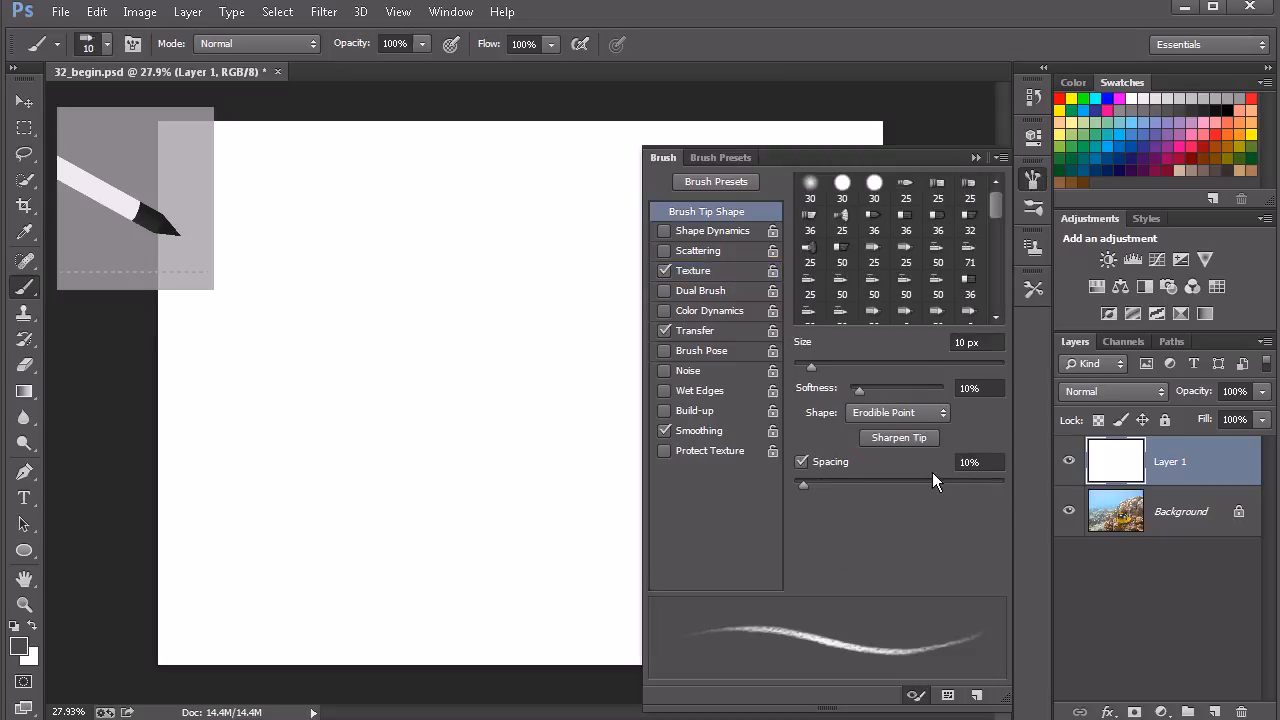
Step: Draw two adjoining patches of dark grey hatching on the white layer with the 2B Pencil preset
click(1033, 180)
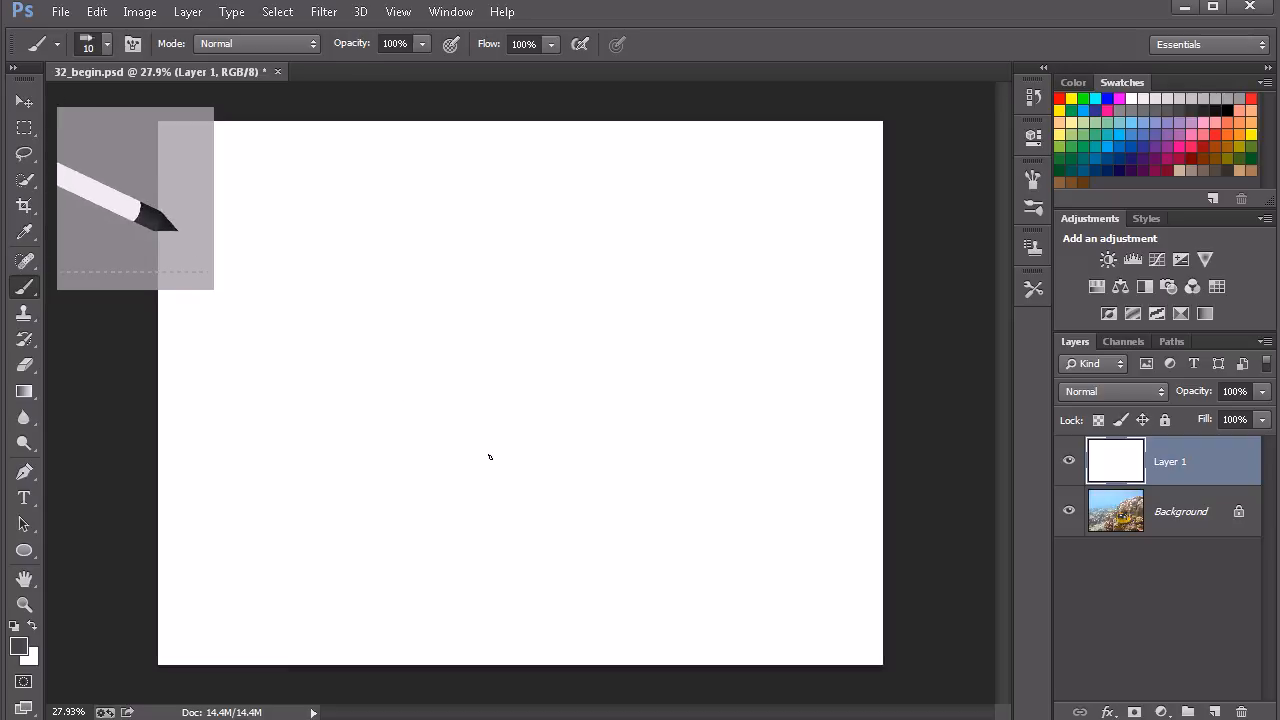
drag(525, 411, 563, 420)
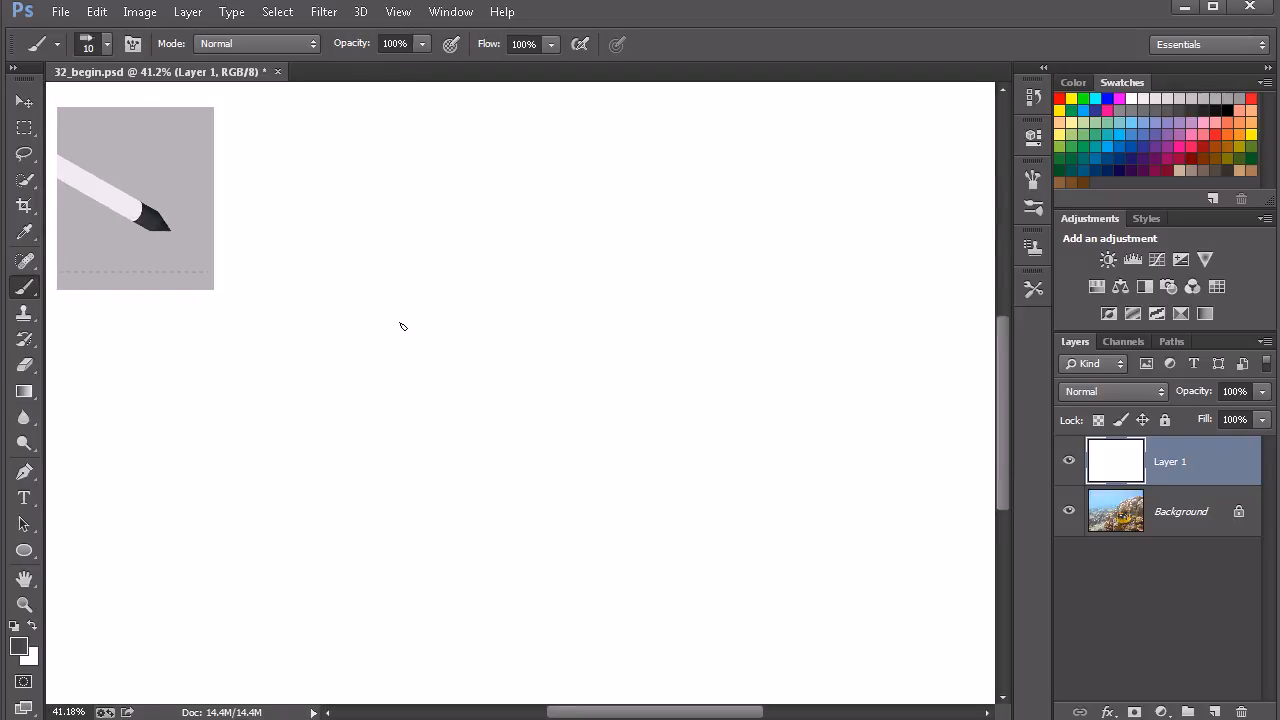
drag(399, 355, 414, 430)
mouse_move(404, 352)
mouse_down()
mouse_move(430, 442)
mouse_move(414, 456)
mouse_move(407, 428)
mouse_move(457, 400)
mouse_move(496, 404)
mouse_up()
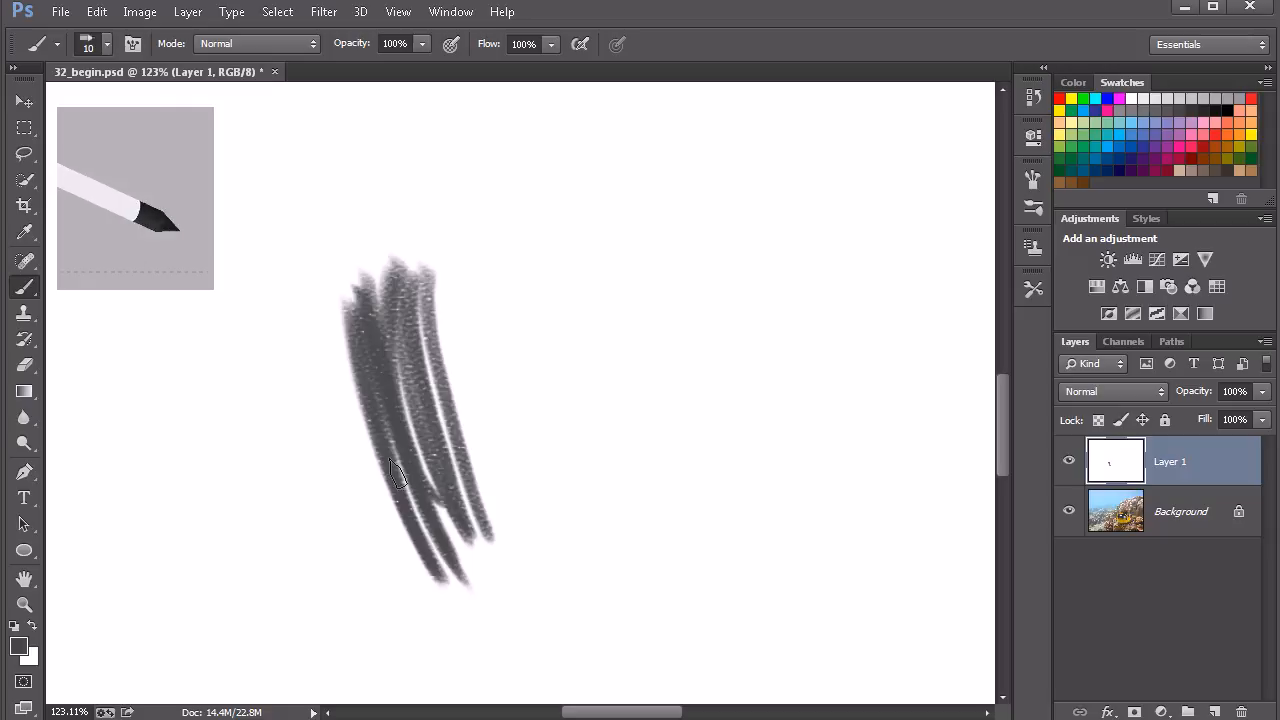
click(18, 646)
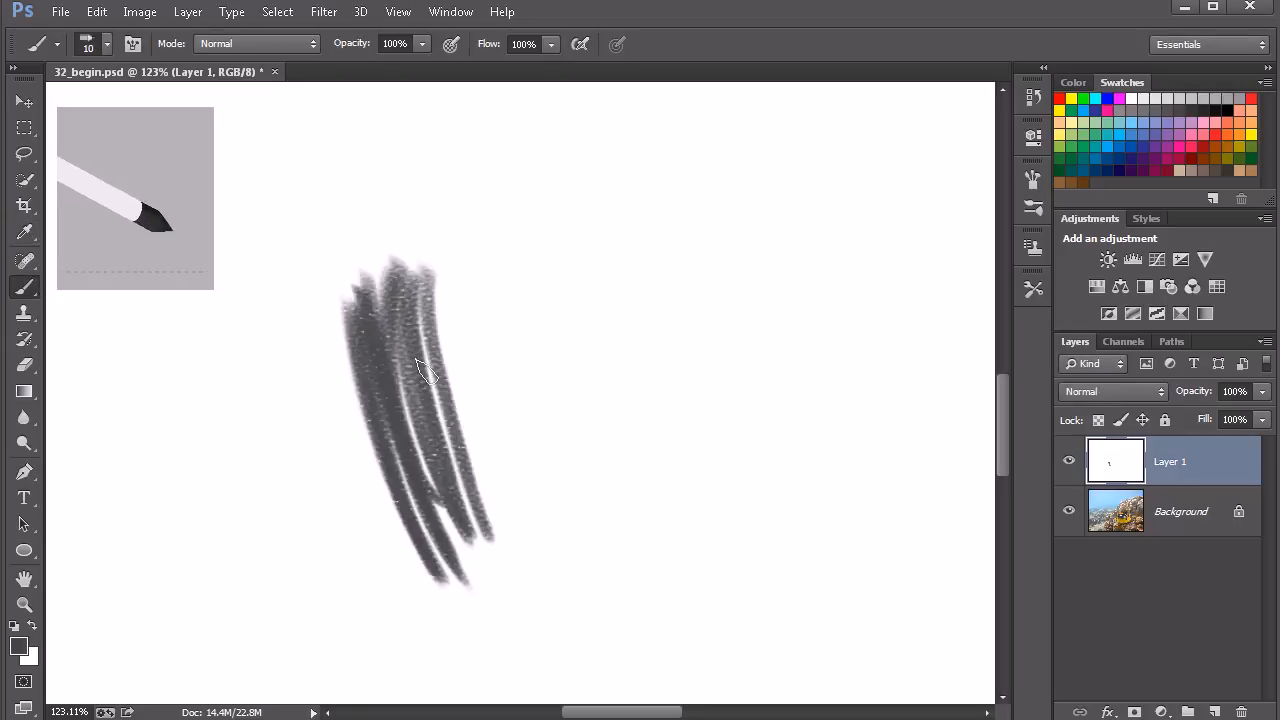
mouse_move(456, 282)
mouse_down()
mouse_move(464, 408)
mouse_move(468, 328)
mouse_move(451, 288)
mouse_move(515, 499)
mouse_move(478, 285)
mouse_move(543, 496)
mouse_up()
drag(500, 278, 551, 512)
drag(514, 304, 557, 514)
drag(532, 335, 578, 540)
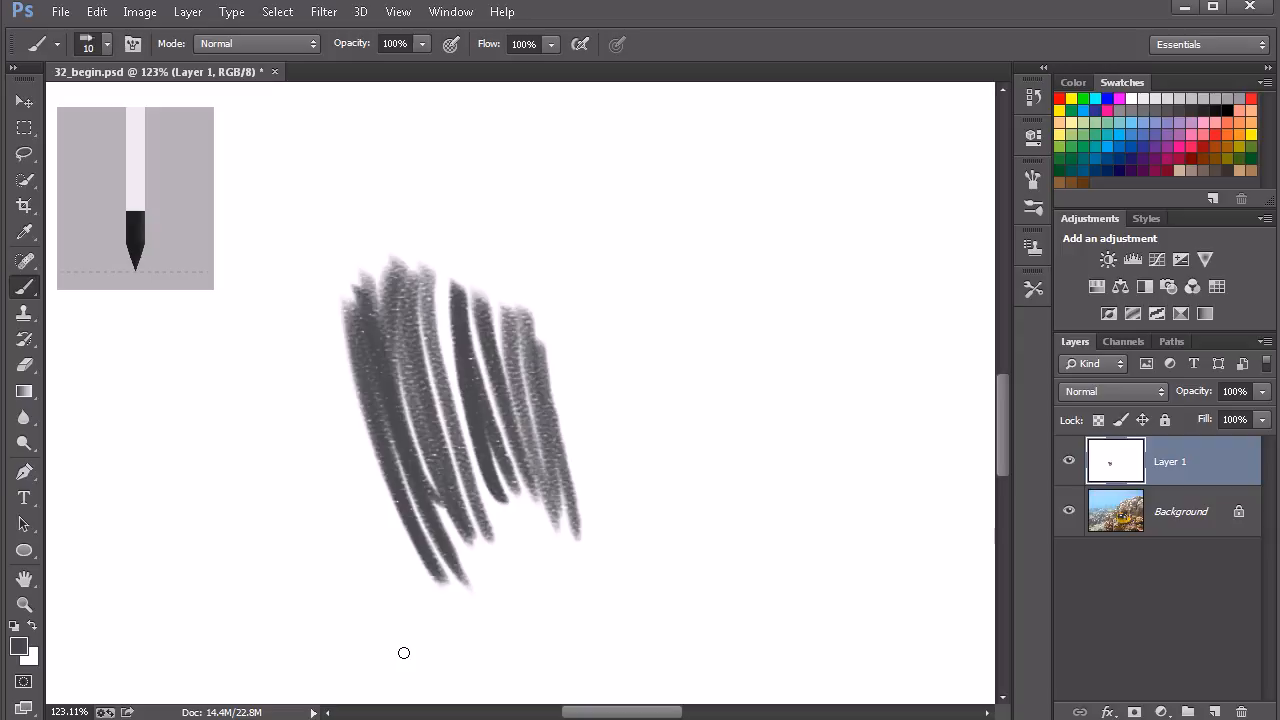
Step: Examine the 2B Pencil's Texture settings and the available texture patterns
click(1033, 180)
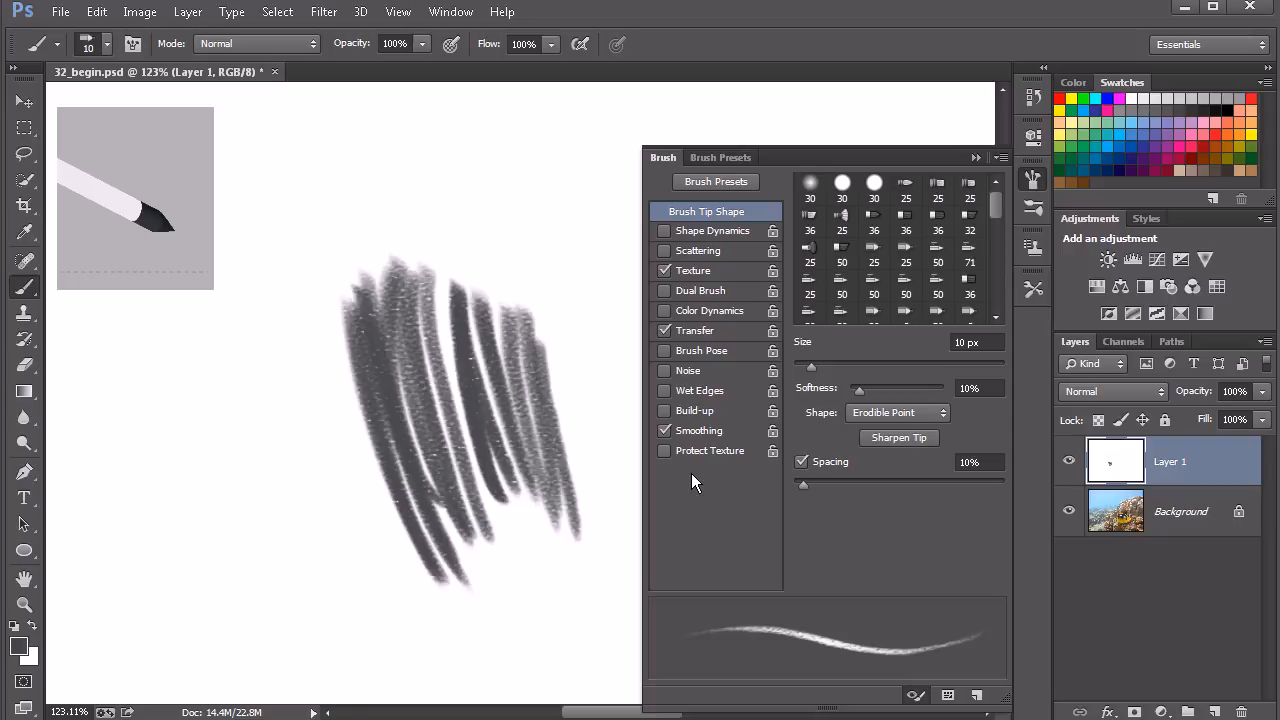
click(707, 270)
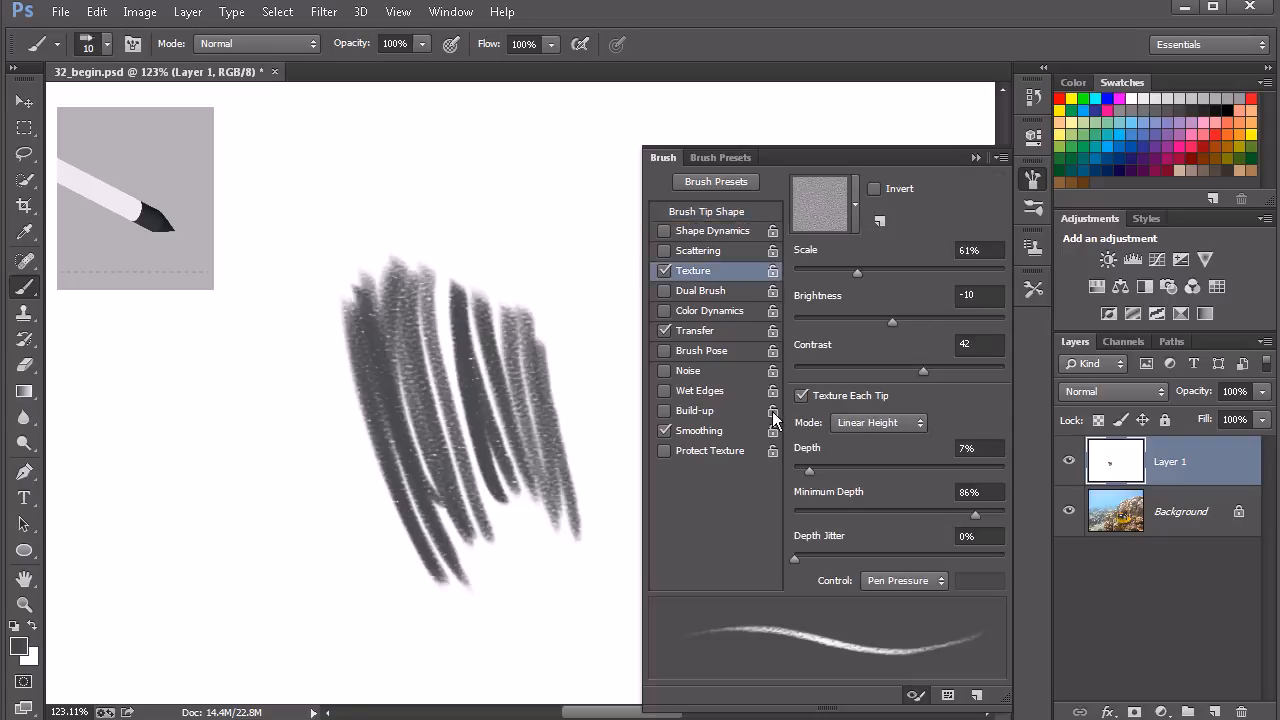
click(855, 204)
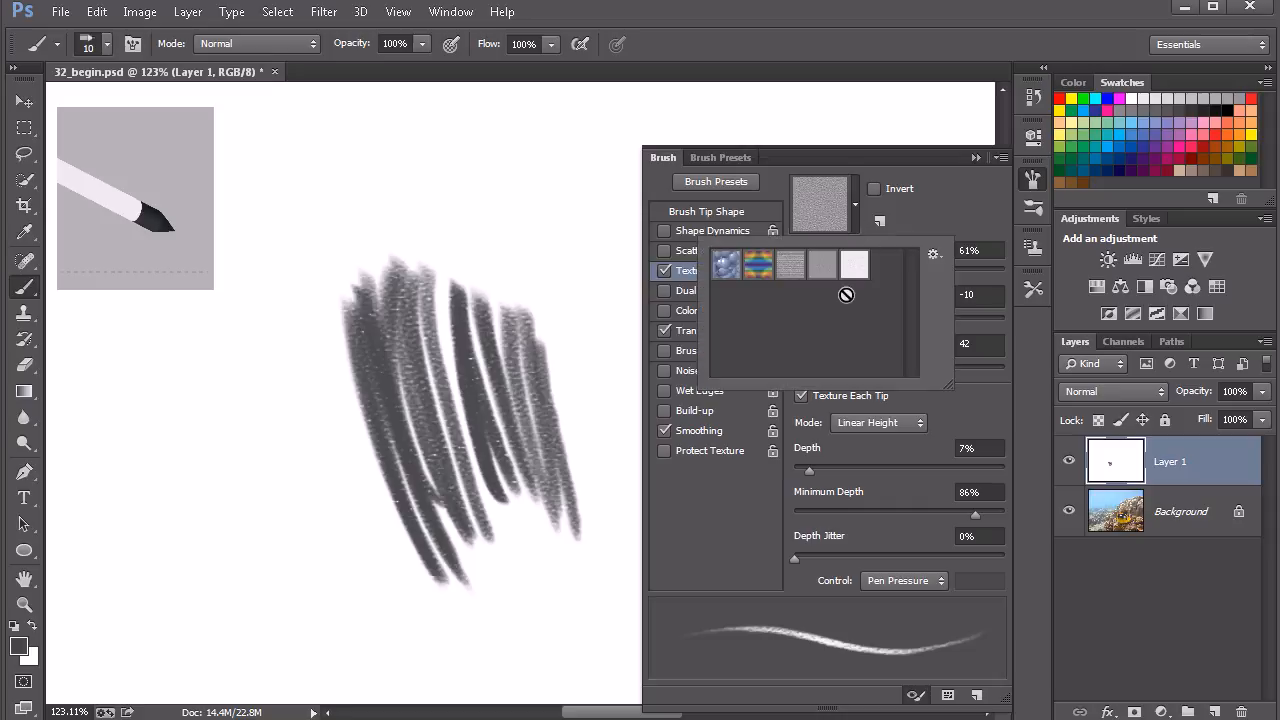
click(948, 209)
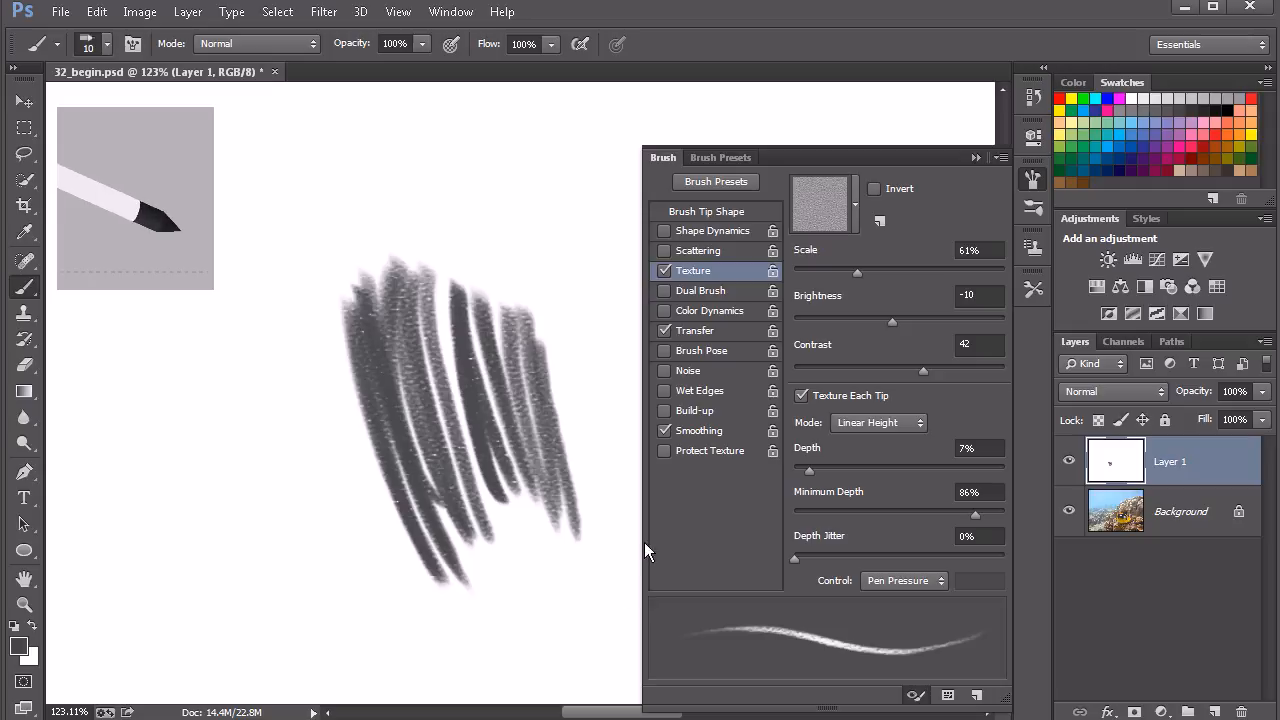
Step: Hatch strokes beside the grey pencil marks with the Non-Photo Blue Pencil preset and check its brush texture settings
click(1033, 289)
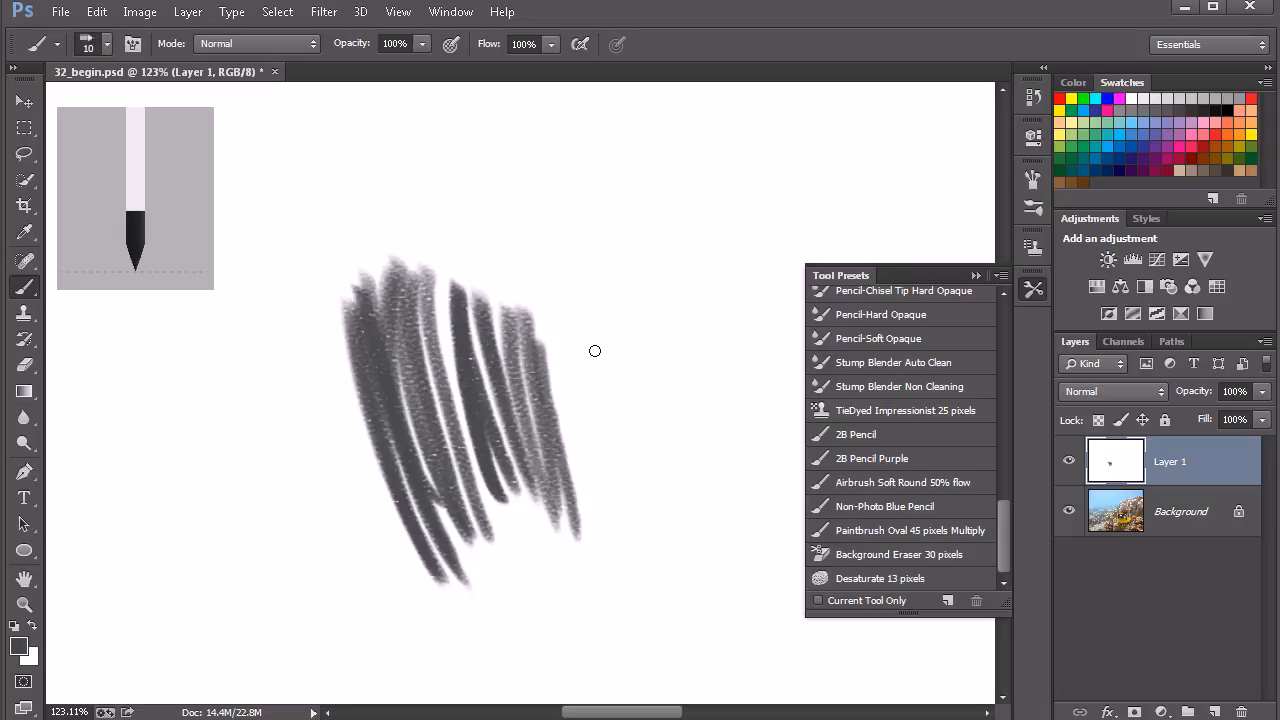
click(900, 508)
drag(596, 303, 613, 445)
drag(611, 329, 634, 458)
mouse_move(610, 381)
mouse_down()
mouse_move(586, 337)
mouse_move(606, 394)
mouse_move(591, 363)
mouse_move(642, 365)
mouse_move(663, 351)
mouse_move(692, 530)
mouse_up()
click(1031, 180)
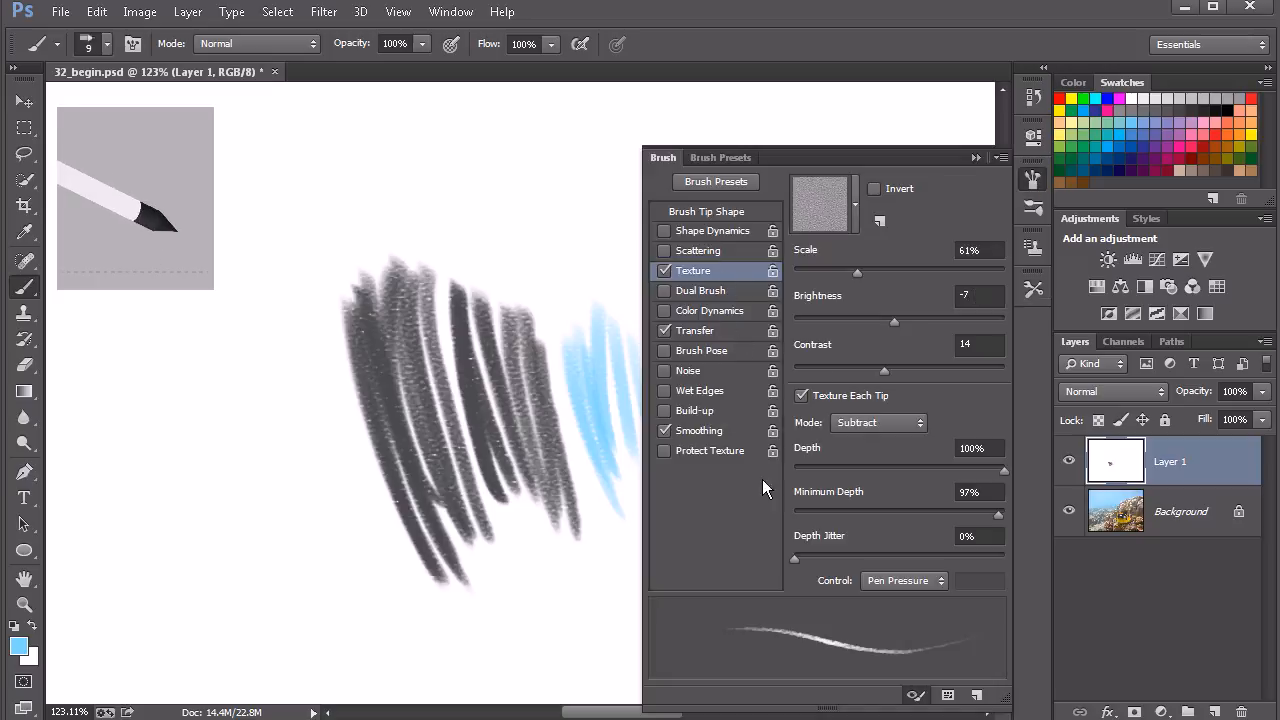
click(1033, 181)
Step: Paint a wavy stroke with Paintbrush Oval 45 pixels Multiply beside the blue hatching and a soft squiggle above with Airbrush Soft Round 50% flow
click(1033, 289)
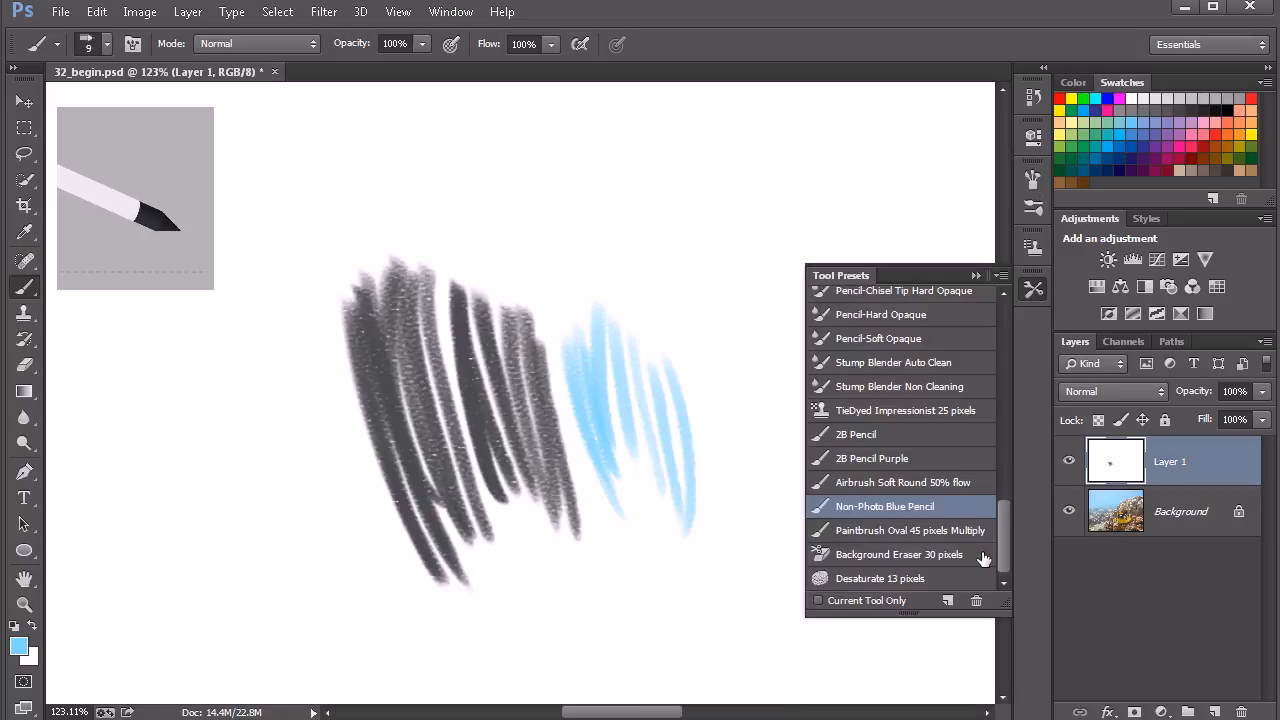
click(880, 530)
mouse_move(720, 350)
mouse_down()
mouse_move(723, 531)
mouse_move(680, 594)
mouse_up()
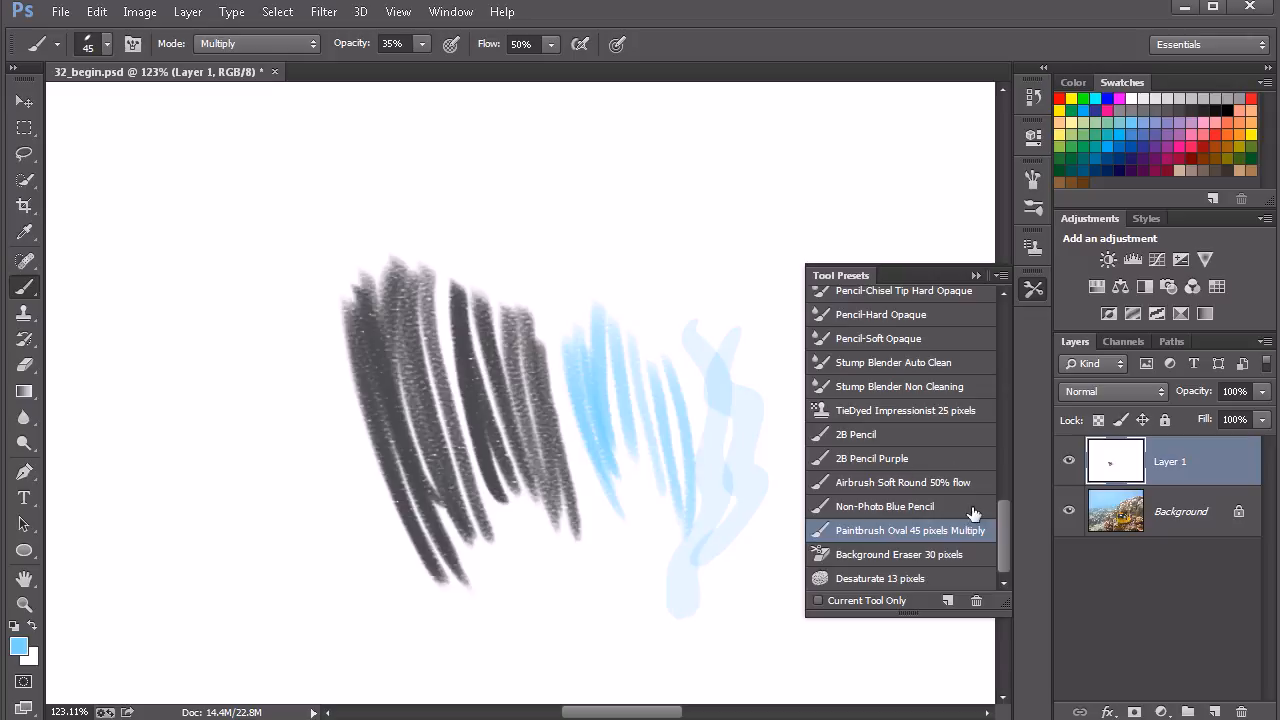
drag(1000, 522, 1000, 522)
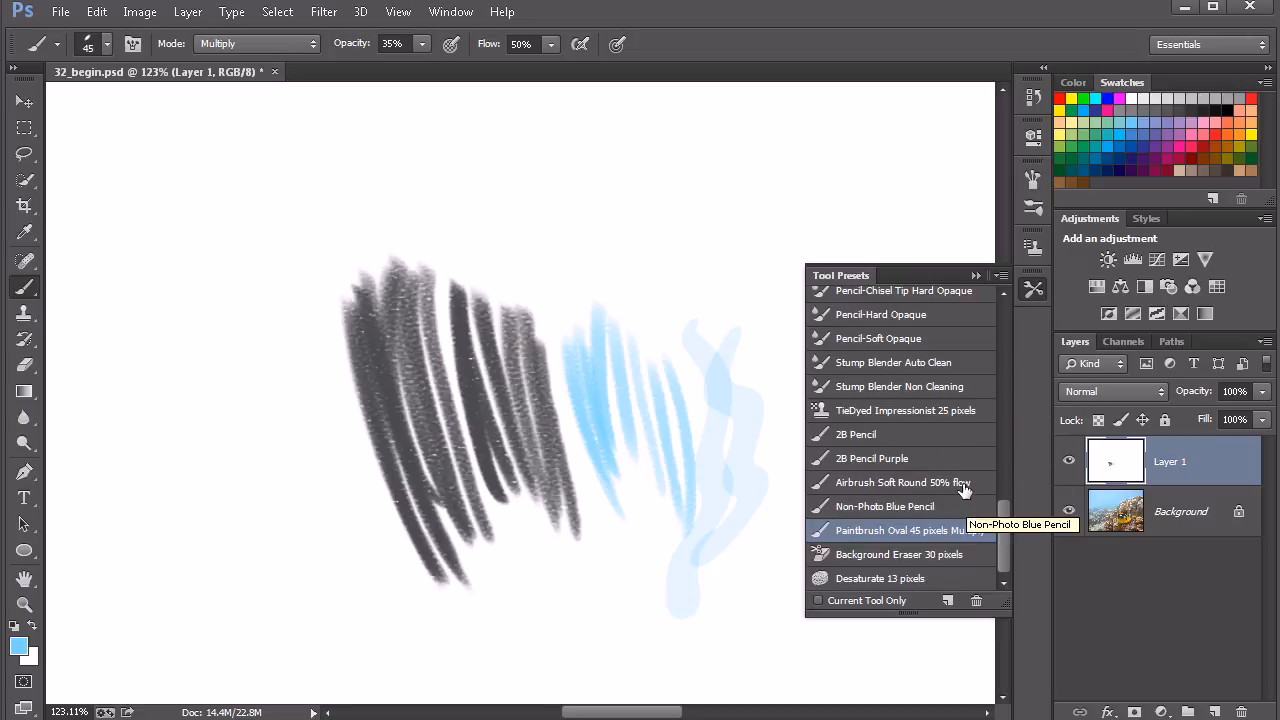
click(936, 484)
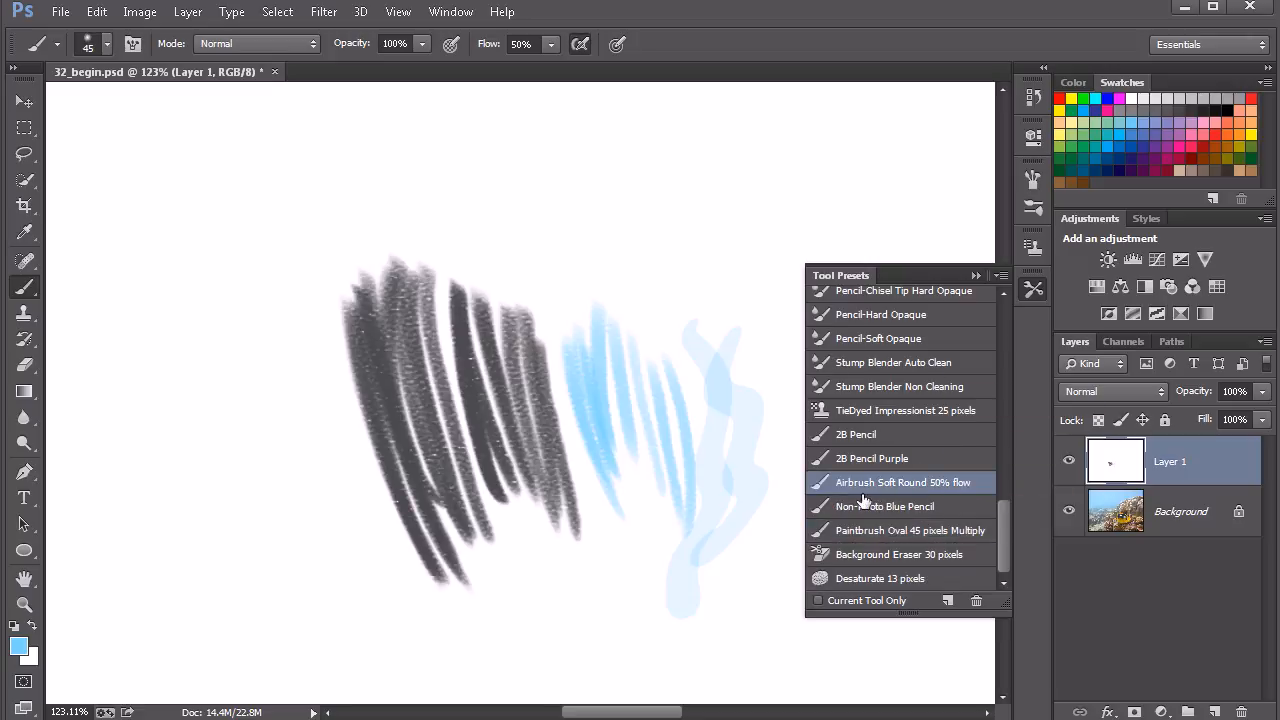
mouse_move(646, 191)
mouse_down()
mouse_move(557, 251)
mouse_move(643, 240)
mouse_move(803, 174)
mouse_up()
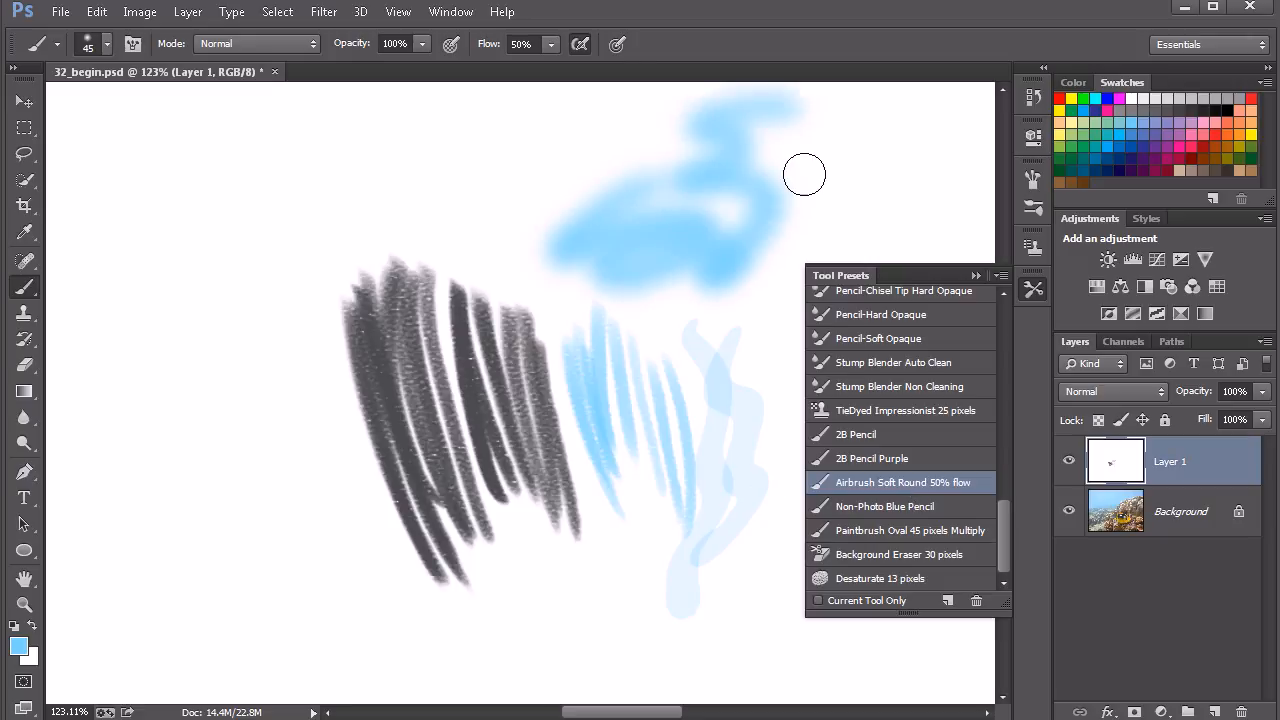
Step: Build up a dense blue patch of overlapping strokes beside the grey hatching's lower end with the Paintbrush Oval 45 pixels Multiply preset
click(922, 508)
click(937, 531)
mouse_move(314, 478)
mouse_down()
mouse_move(340, 530)
mouse_move(320, 602)
mouse_up()
mouse_move(251, 480)
mouse_down()
mouse_move(297, 577)
mouse_move(254, 514)
mouse_move(308, 602)
mouse_up()
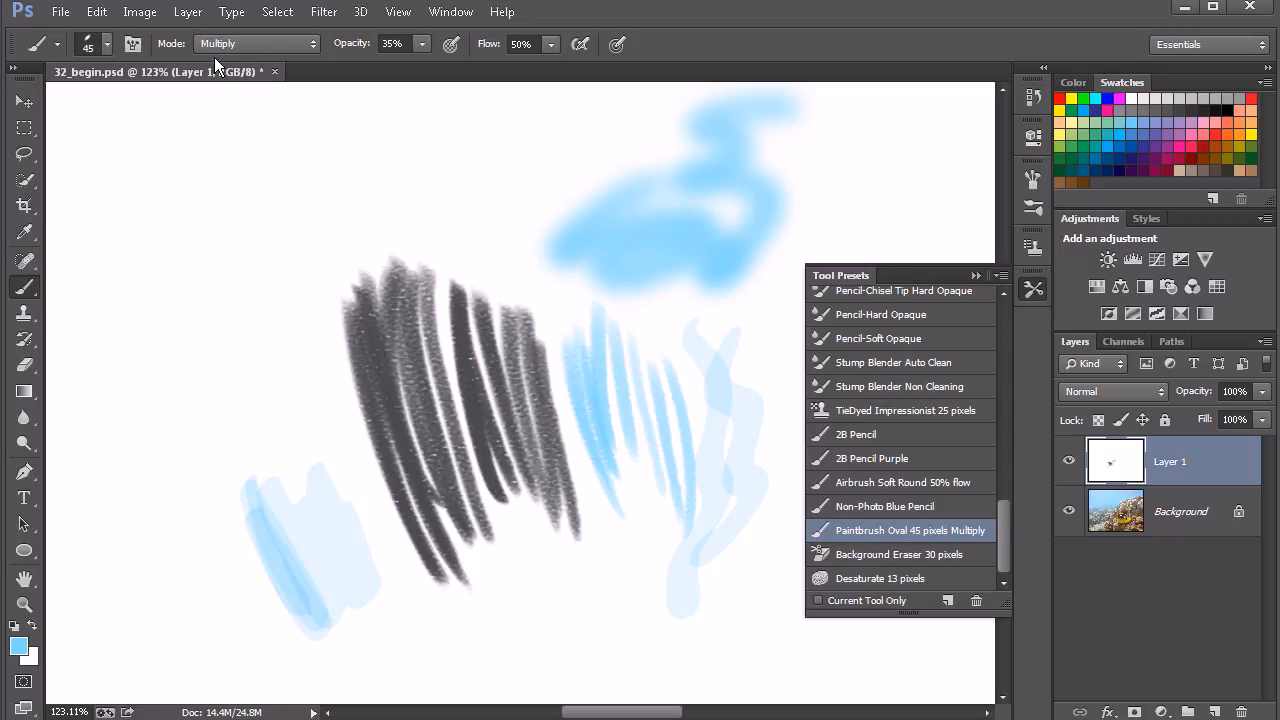
mouse_move(268, 506)
mouse_down()
mouse_move(319, 600)
mouse_move(284, 499)
mouse_move(342, 594)
mouse_move(293, 490)
mouse_move(357, 606)
mouse_move(300, 476)
mouse_move(342, 605)
mouse_move(272, 498)
mouse_move(287, 531)
mouse_up()
mouse_move(249, 508)
mouse_down()
mouse_move(310, 593)
mouse_move(283, 506)
mouse_move(339, 594)
mouse_move(296, 488)
mouse_move(368, 597)
mouse_move(303, 473)
mouse_move(339, 596)
mouse_move(323, 601)
mouse_move(257, 502)
mouse_move(241, 503)
mouse_move(270, 488)
mouse_move(346, 517)
mouse_up()
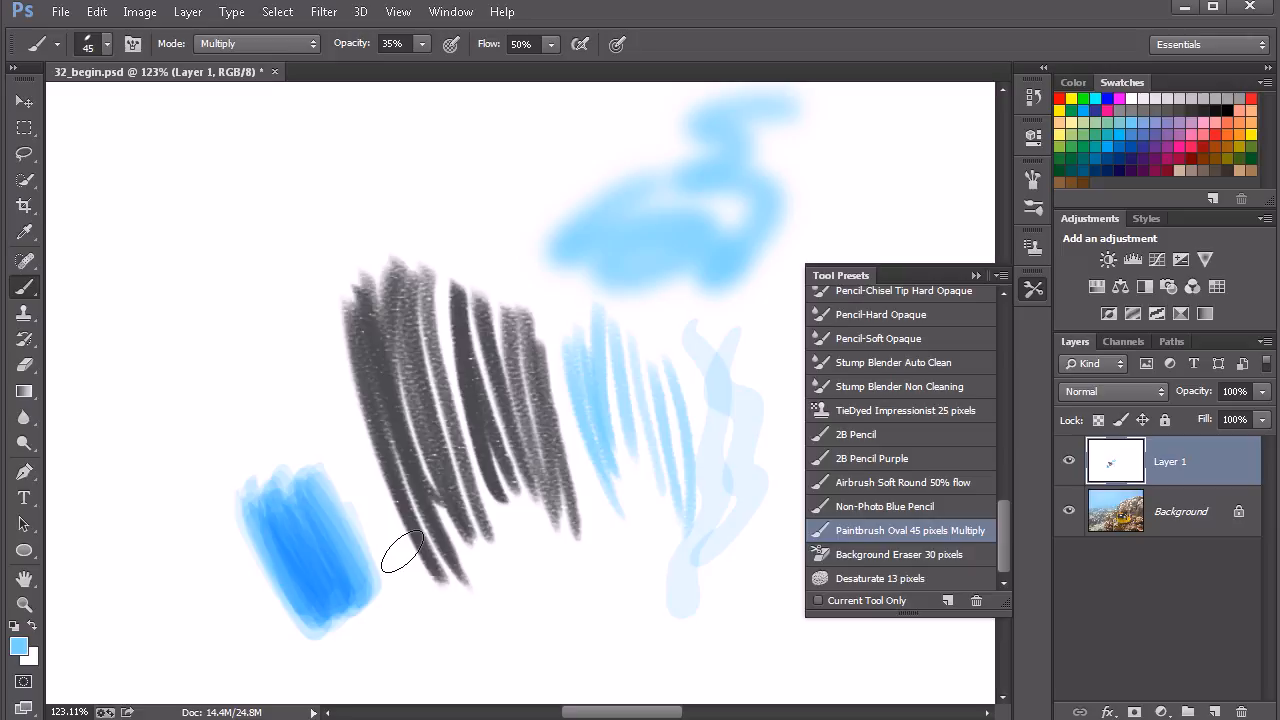
Step: Change the brush blending mode to Linear Dodge (Add) and the foreground colour to yellow
click(285, 43)
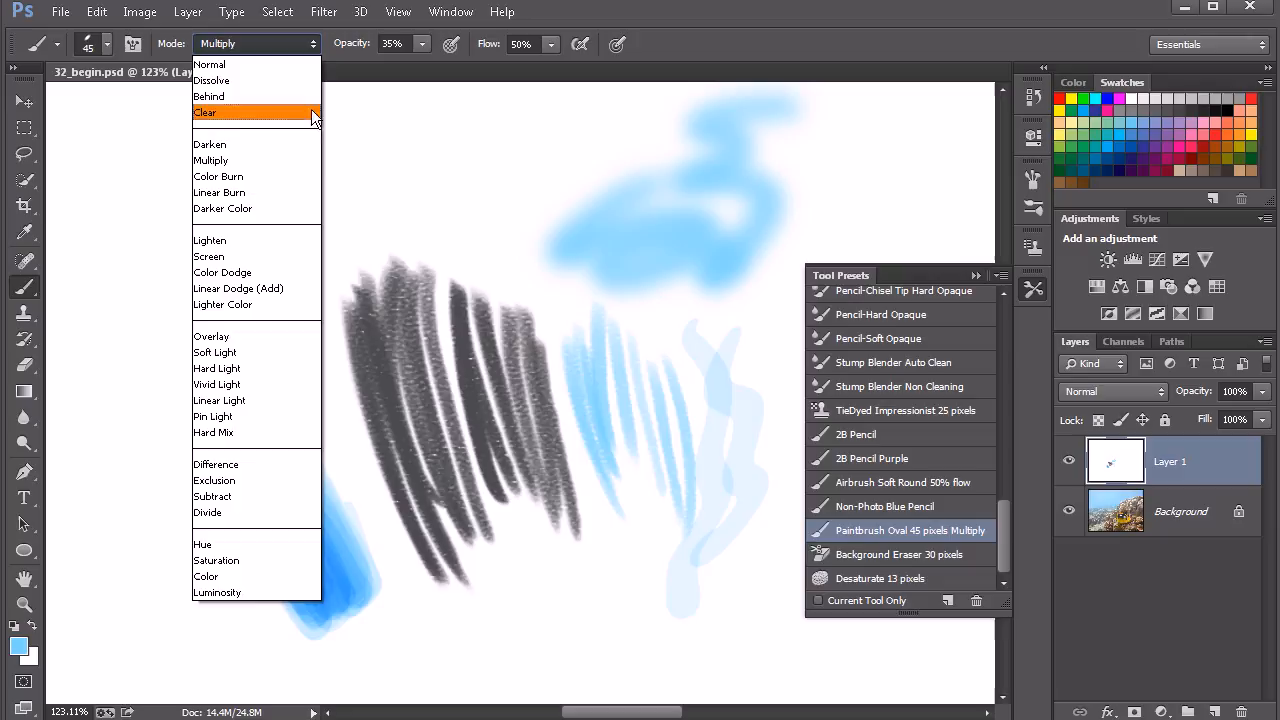
click(272, 288)
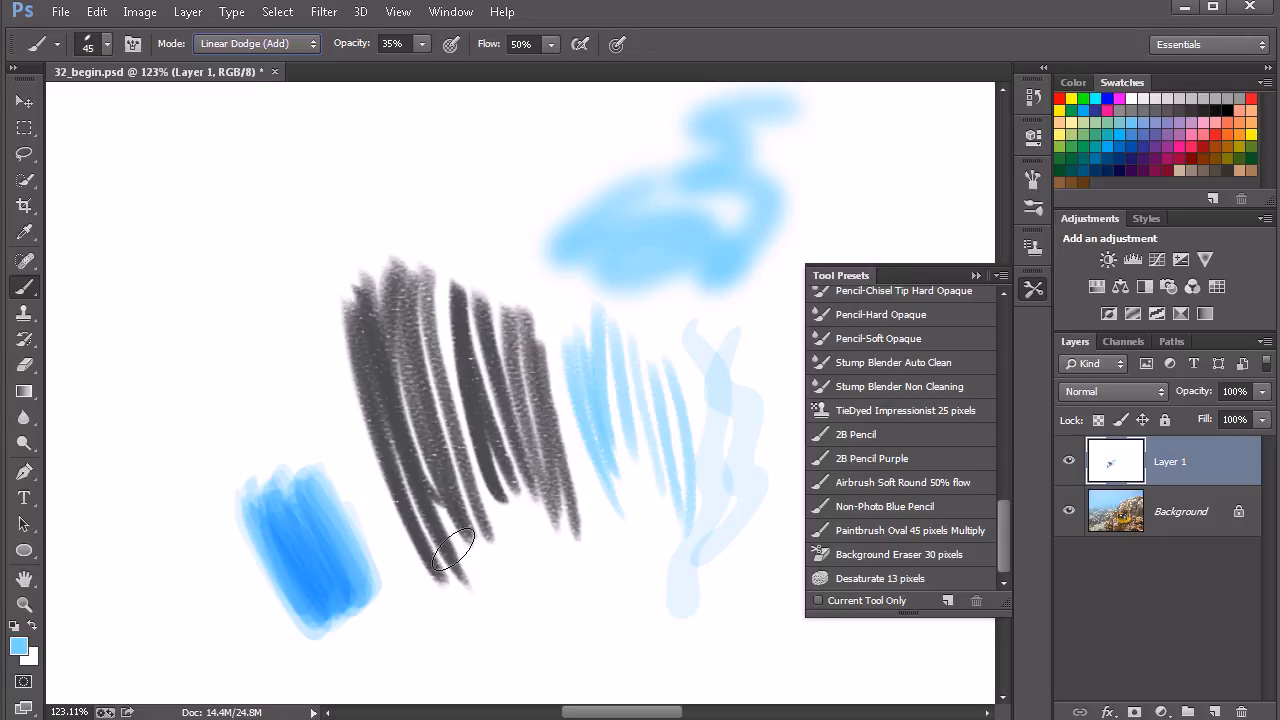
click(19, 646)
drag(612, 425, 628, 485)
drag(541, 292, 537, 271)
click(807, 252)
Step: Save the current brush with its colour included as a tool preset named Paintbrush Oval 45 pixels Linear Dodge
click(999, 276)
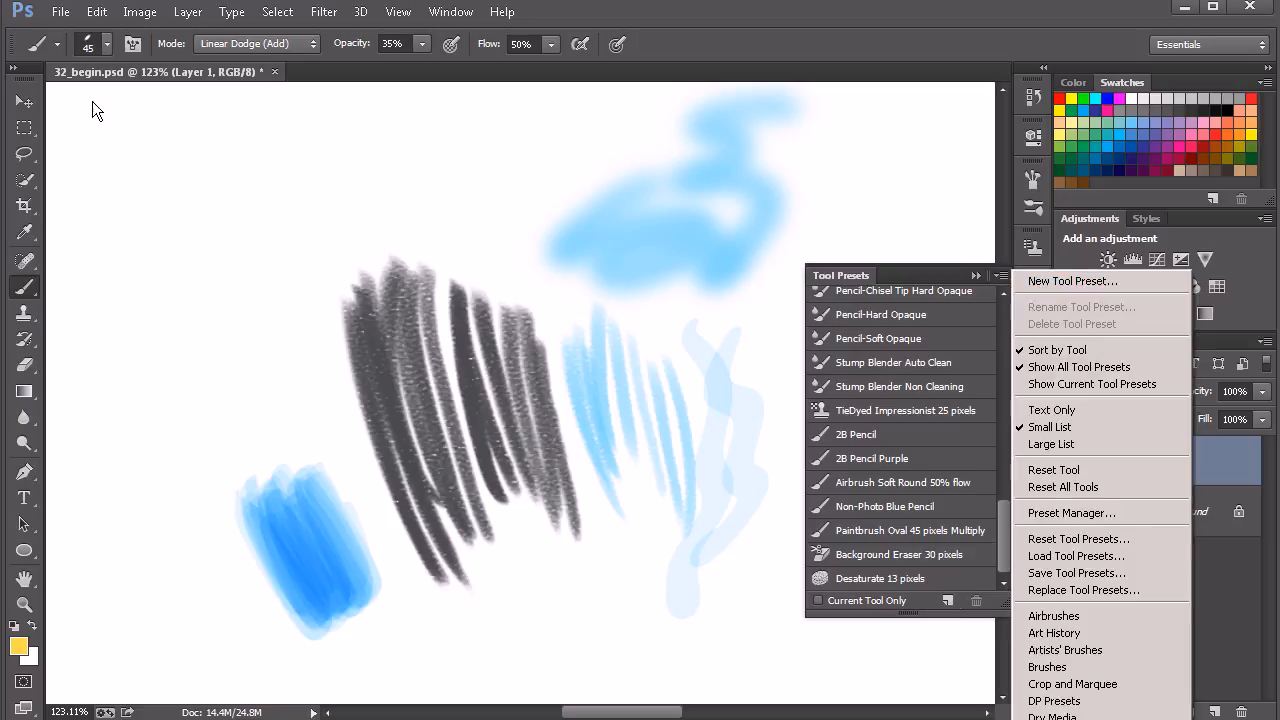
click(58, 46)
click(58, 44)
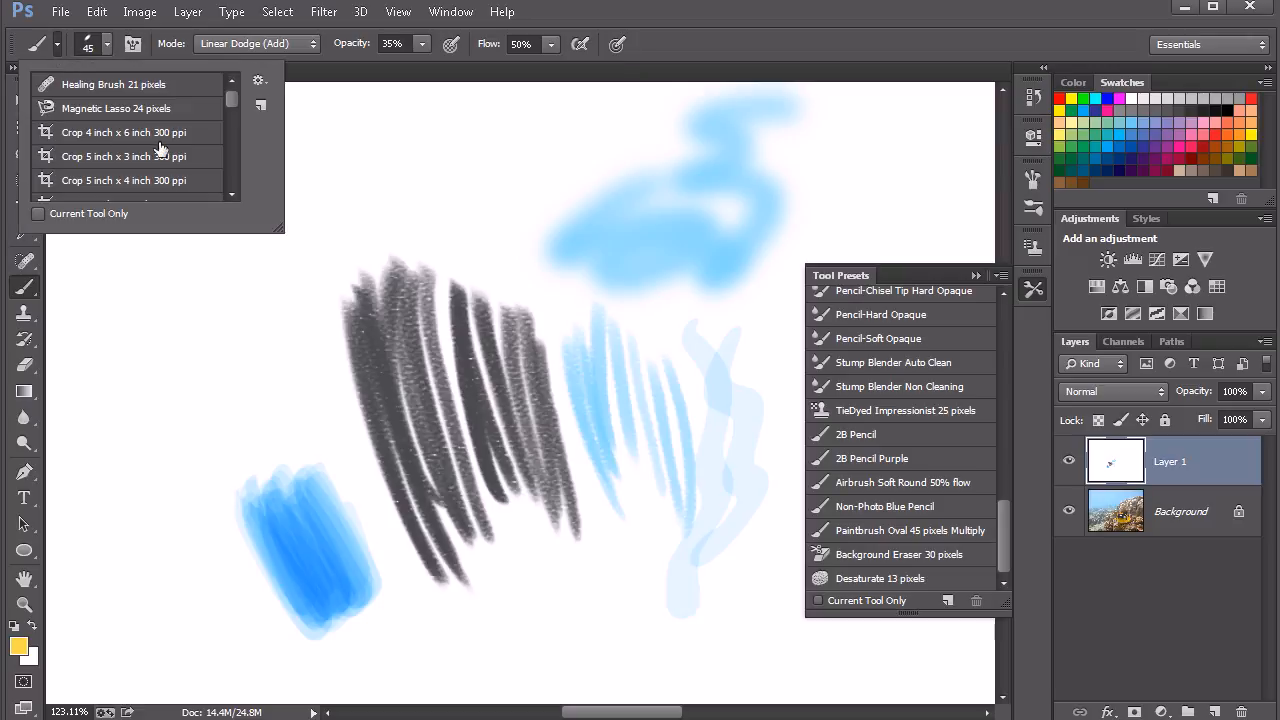
click(258, 80)
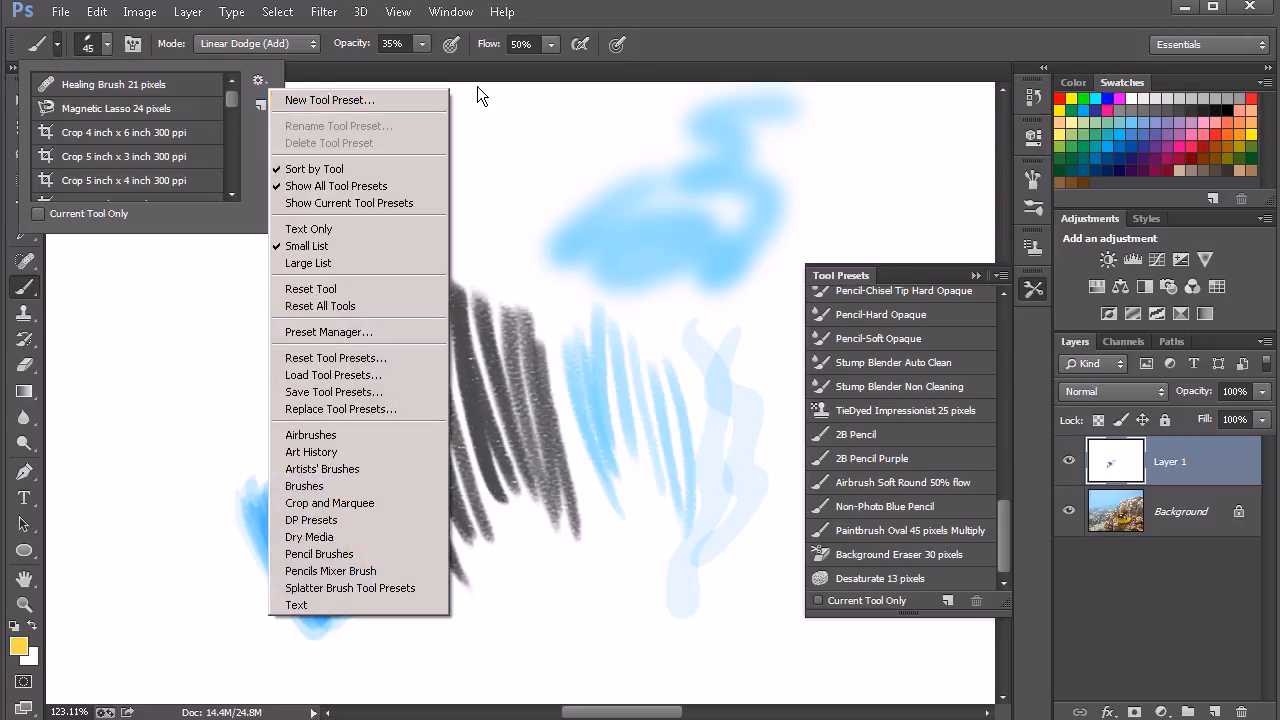
click(768, 59)
click(947, 600)
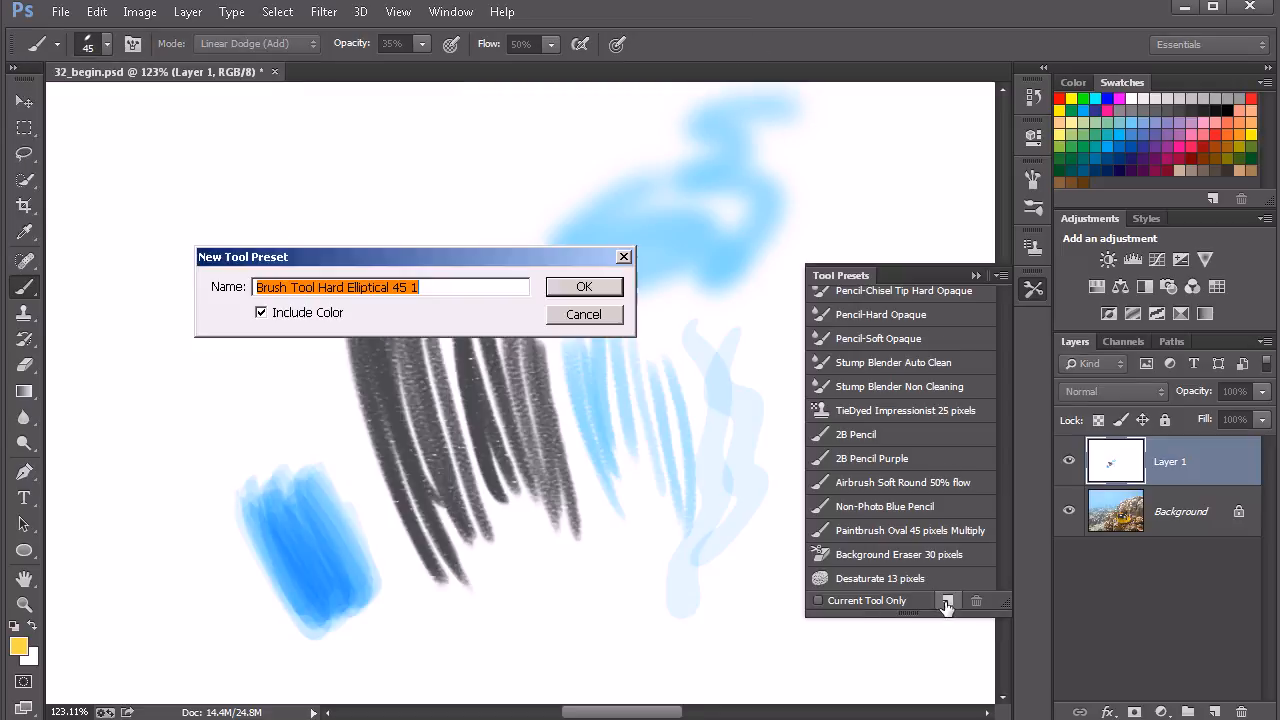
drag(470, 264, 498, 465)
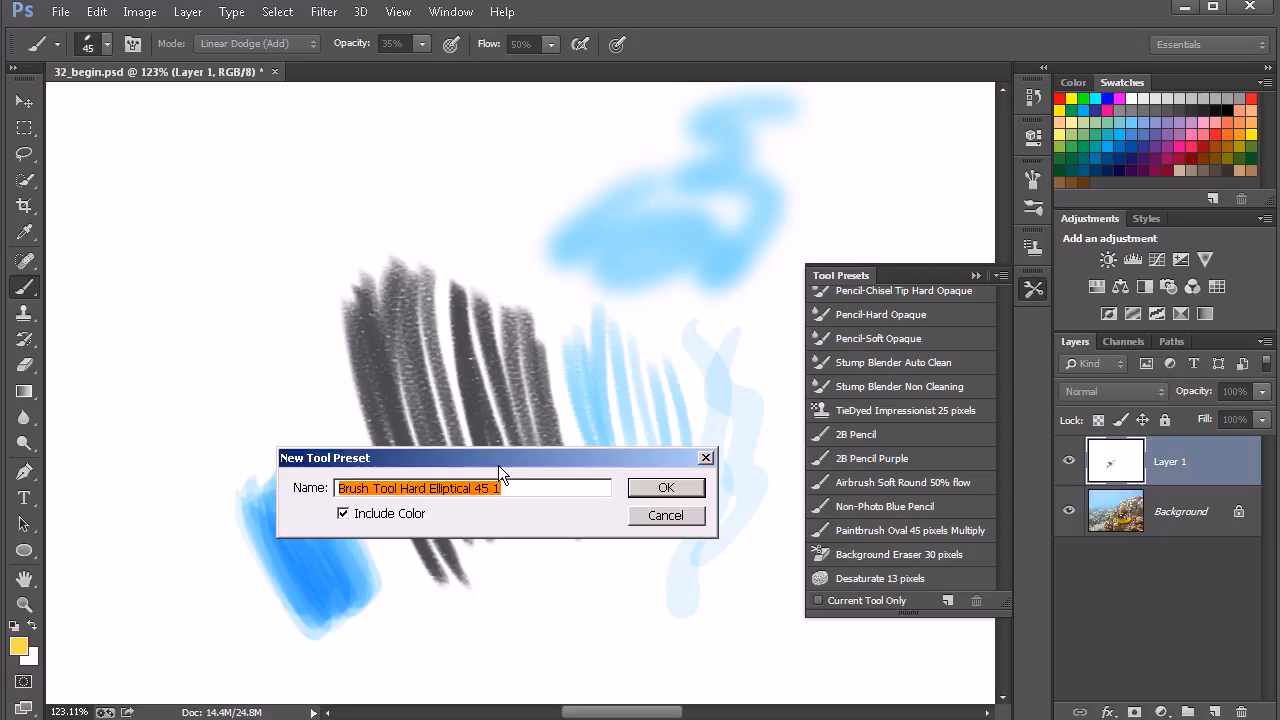
text(Paintbrush Oval 45 pixels Linear Dodge)
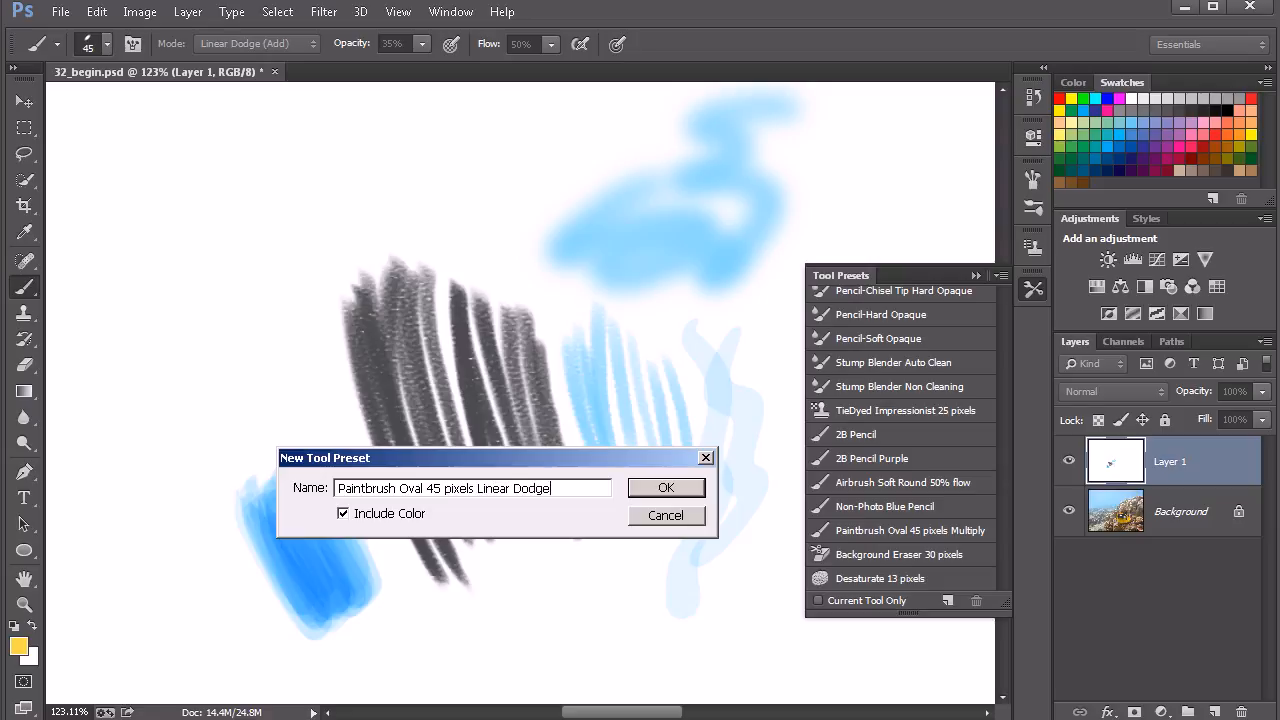
click(666, 487)
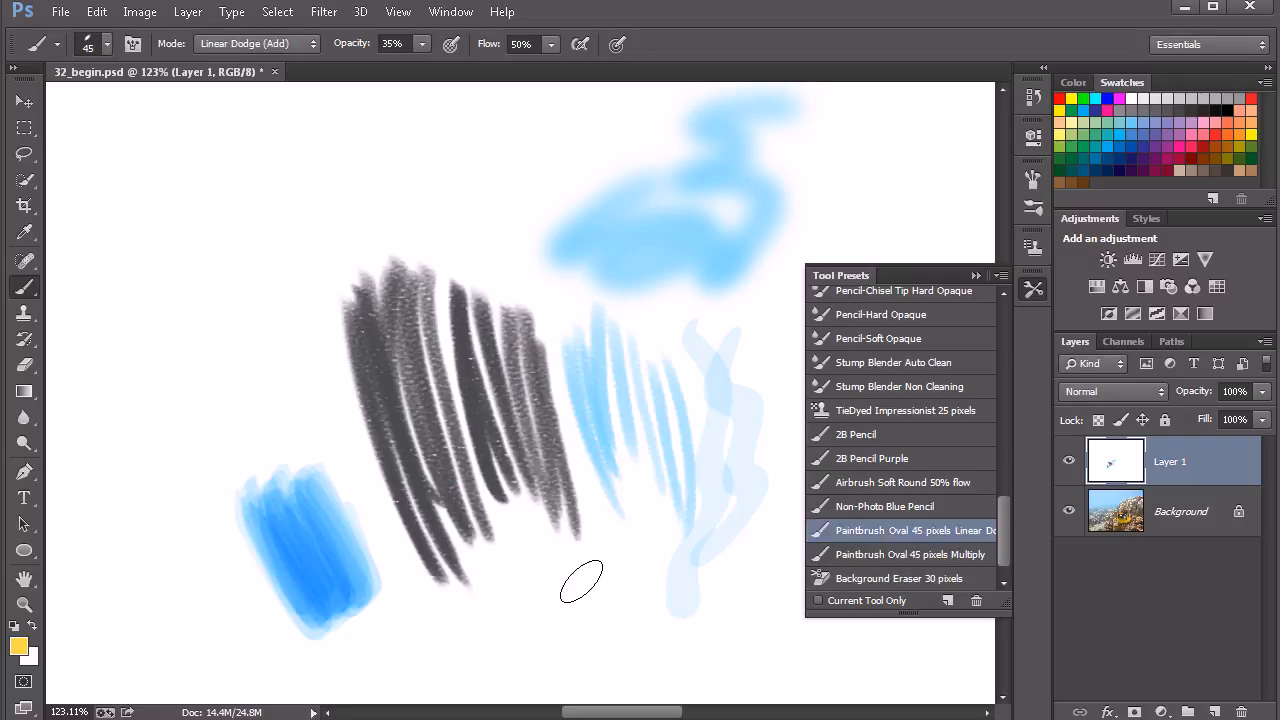
Step: Paint a yellow Multiply stroke beside the blue patch, and strokes over the patch and grey hatching with the Linear Dodge preset
click(872, 556)
drag(350, 495, 331, 437)
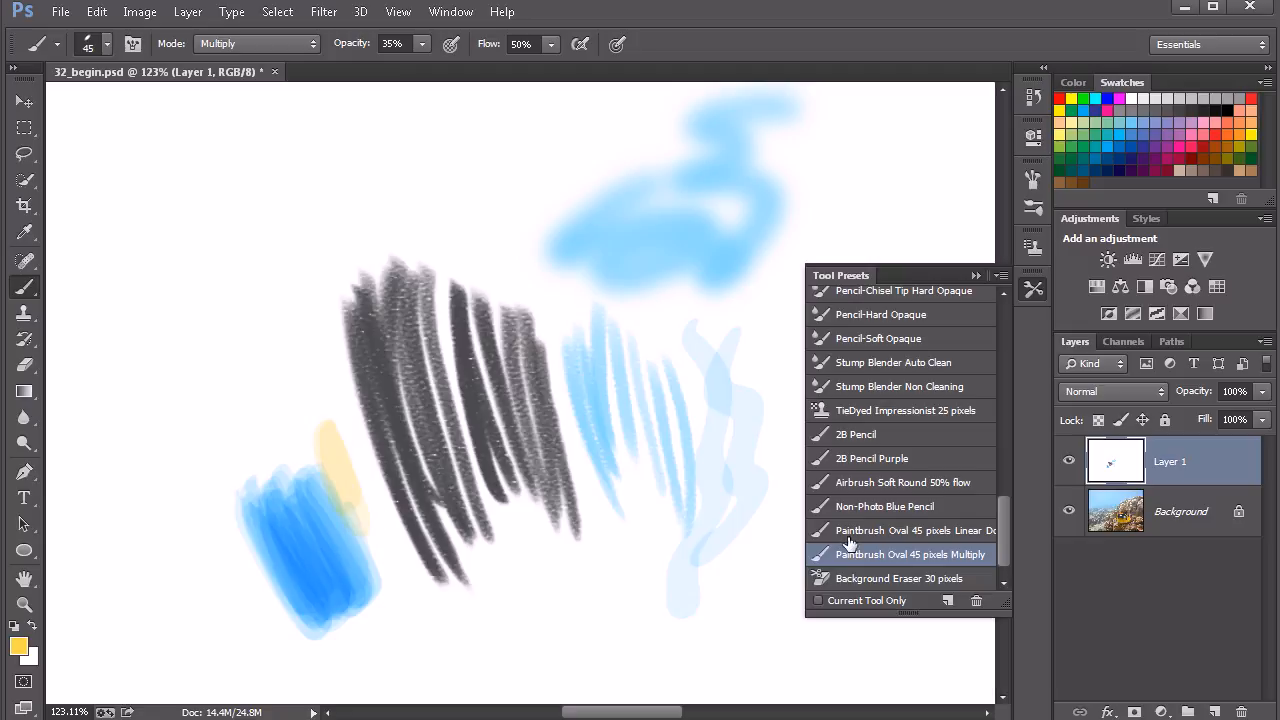
click(900, 530)
drag(352, 515, 305, 402)
mouse_move(337, 494)
mouse_down()
mouse_move(303, 471)
mouse_move(351, 591)
mouse_move(257, 520)
mouse_move(340, 606)
mouse_move(314, 543)
mouse_move(360, 626)
mouse_up()
mouse_move(383, 318)
mouse_down()
mouse_move(410, 460)
mouse_move(375, 322)
mouse_move(380, 409)
mouse_move(406, 463)
mouse_move(401, 314)
mouse_up()
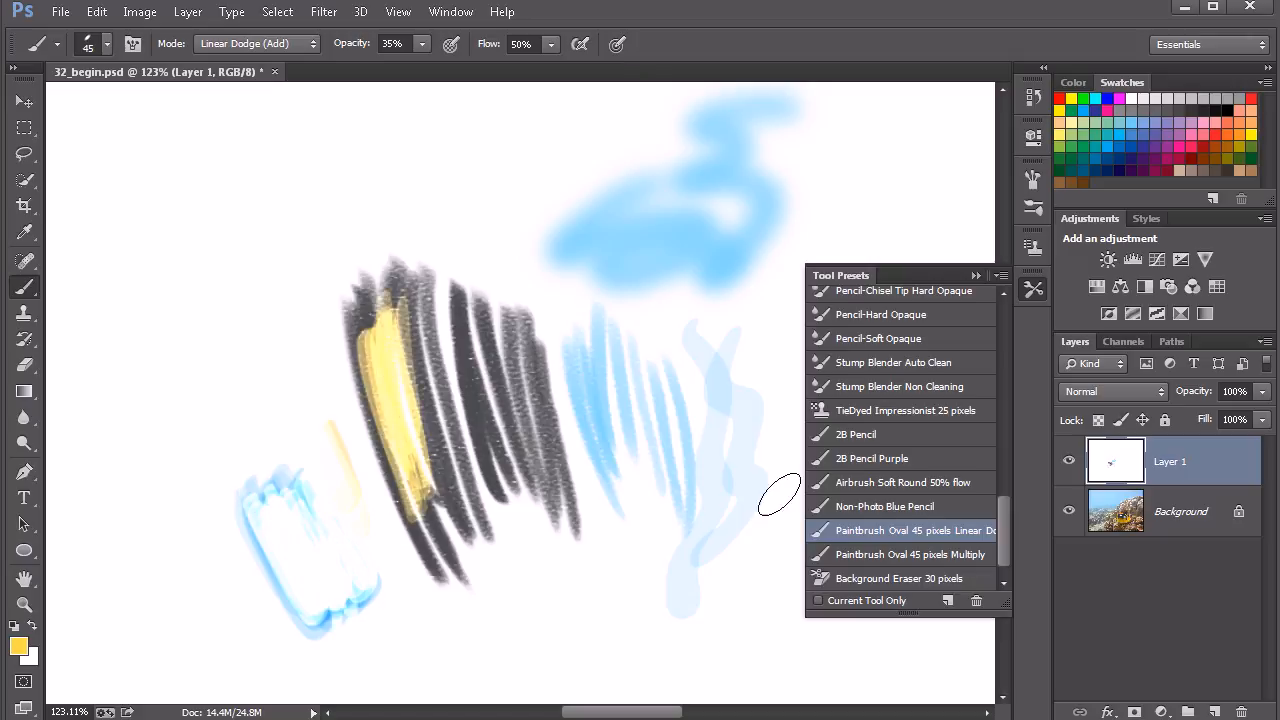
Step: Filter the tool preset list to the current tool only and restore it to showing all tool presets
drag(1001, 531, 990, 325)
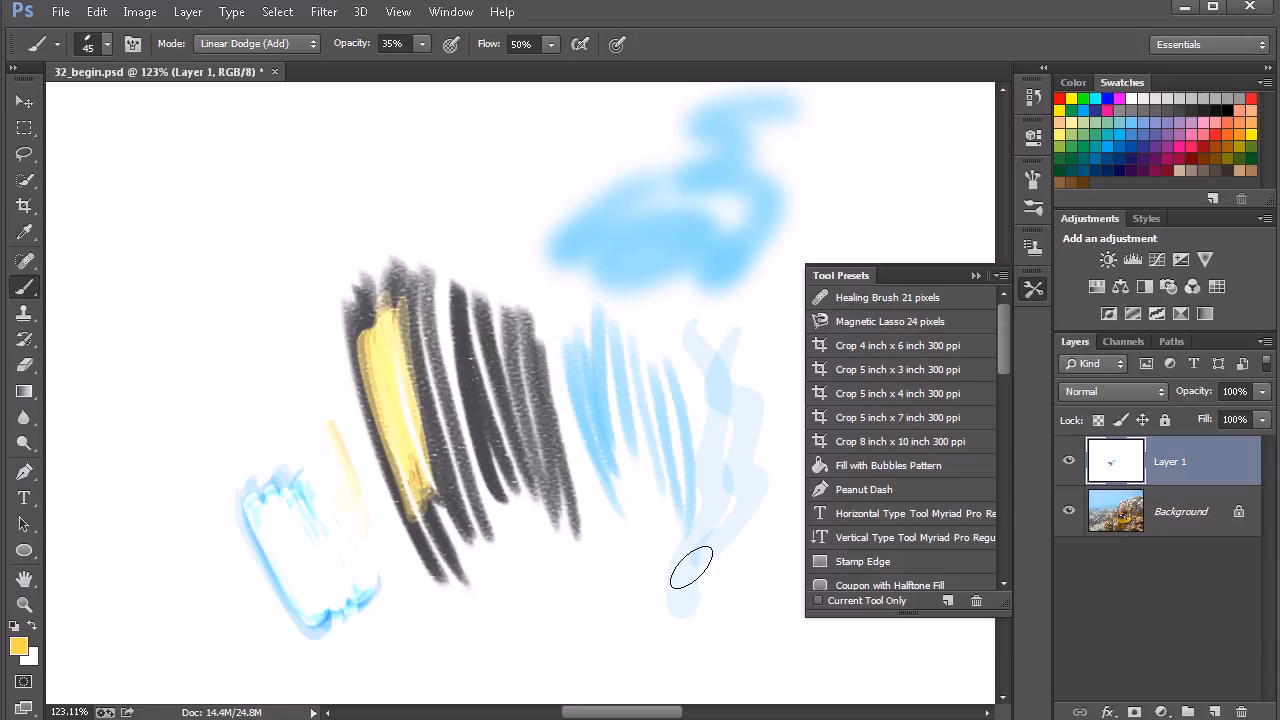
click(818, 601)
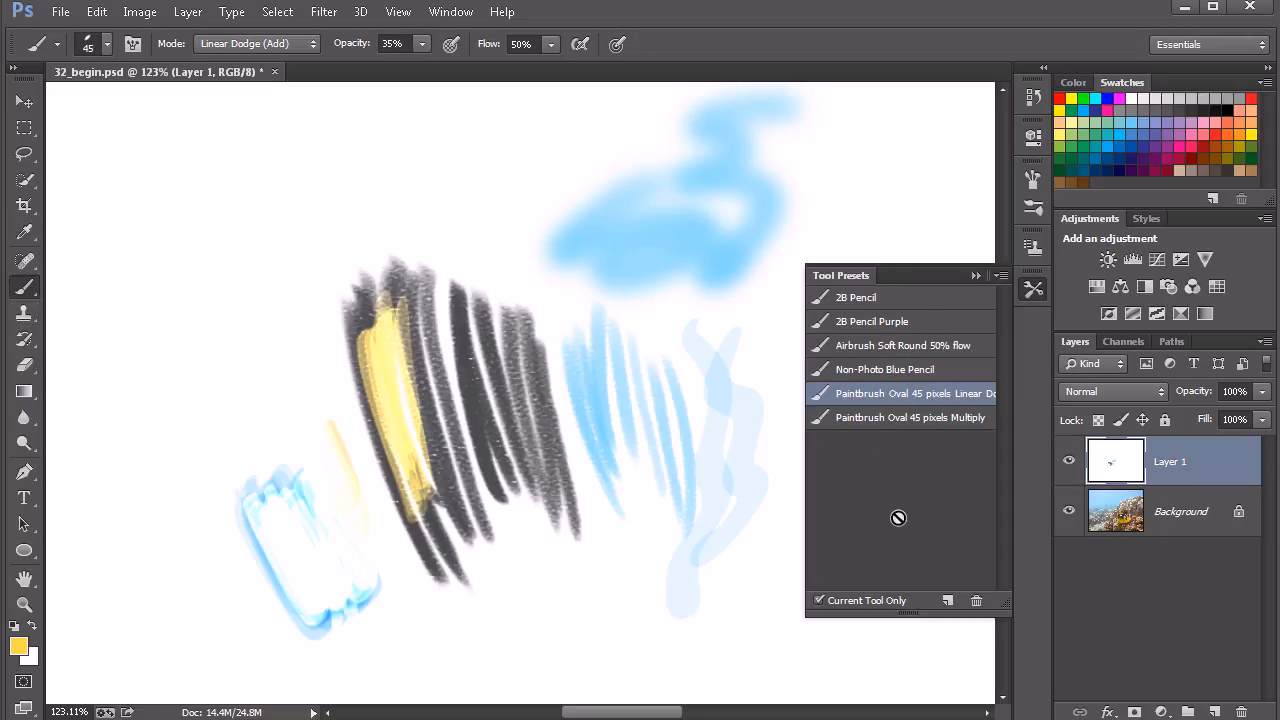
click(998, 276)
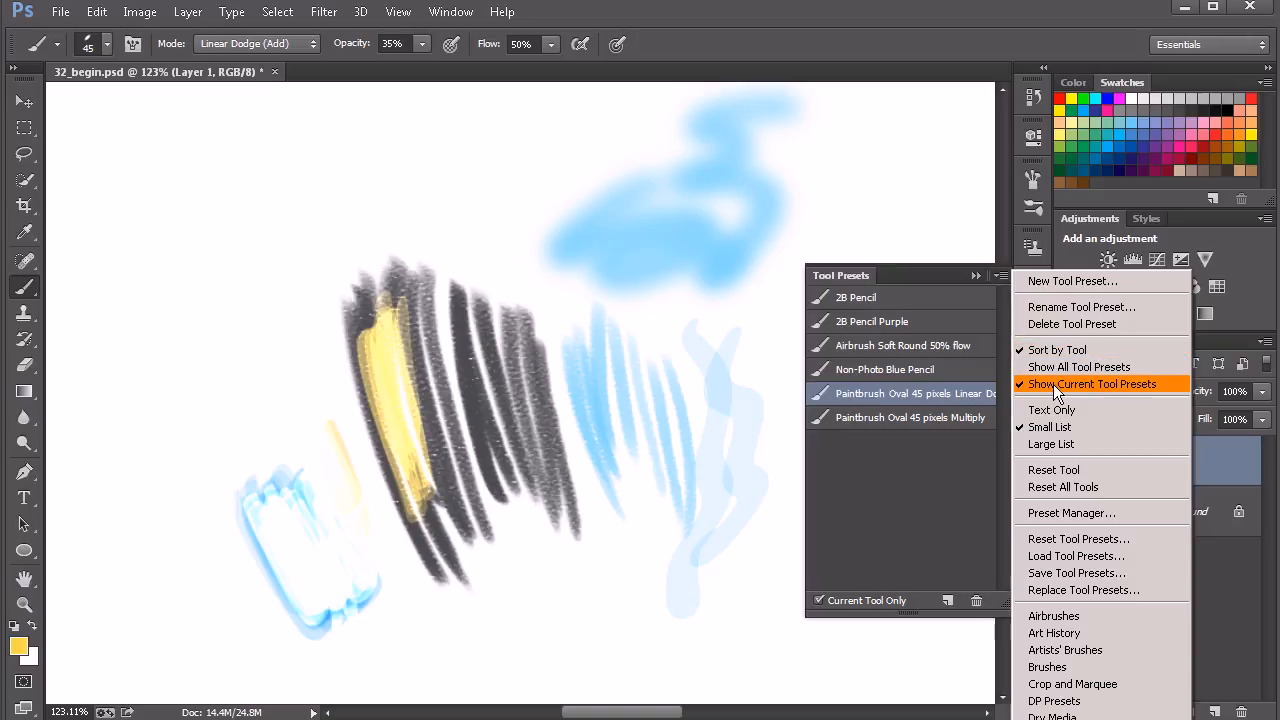
click(1050, 367)
mouse_move(1001, 494)
mouse_down()
mouse_move(996, 320)
mouse_move(998, 539)
mouse_move(997, 288)
mouse_up()
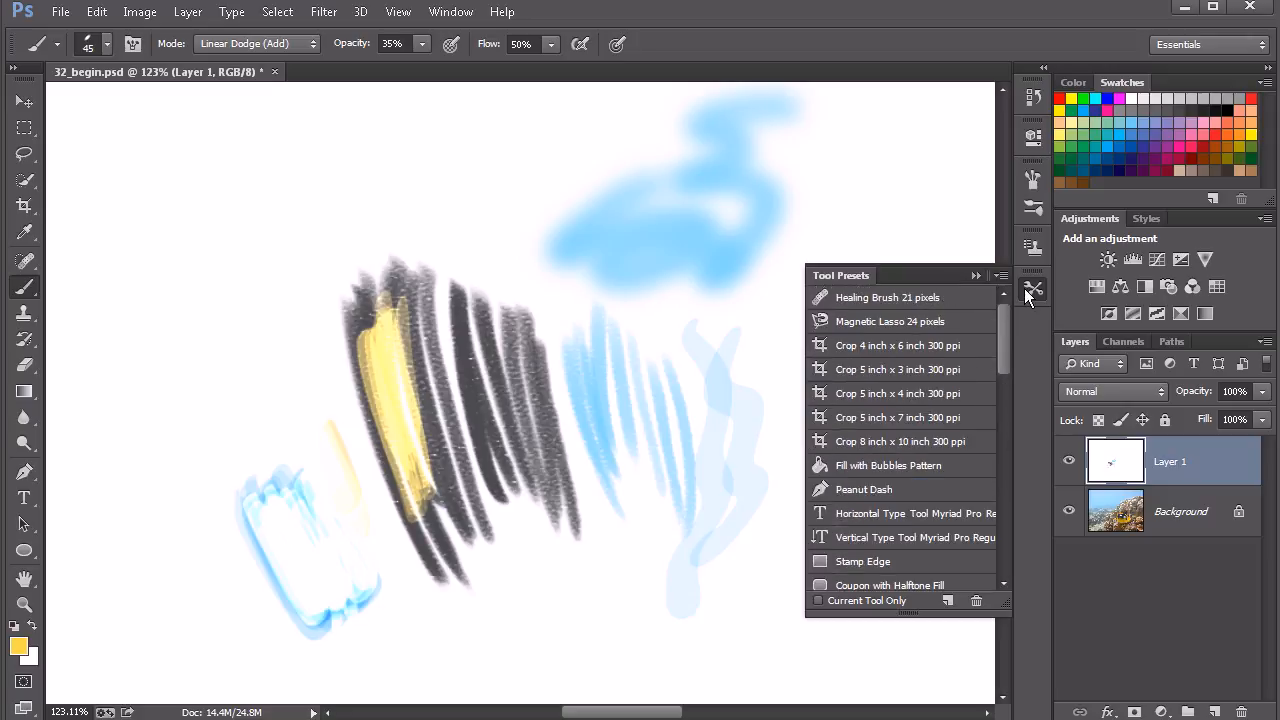
click(1031, 290)
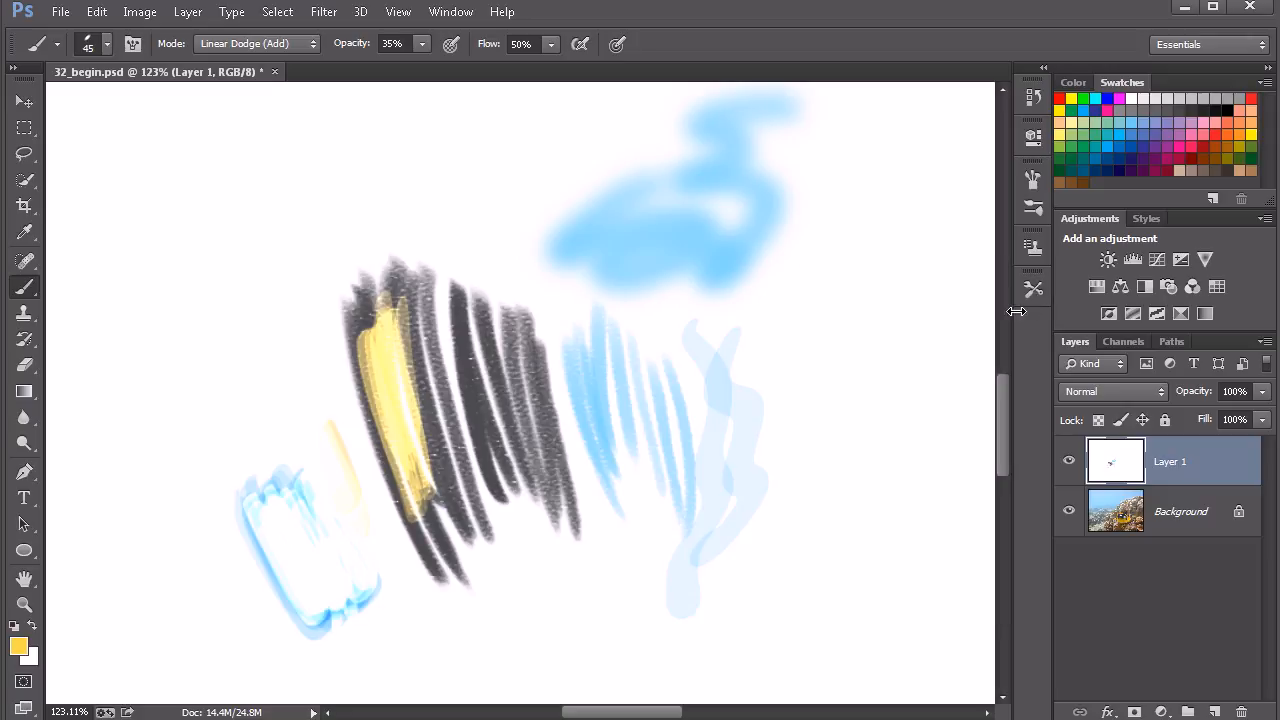
Step: Examine the Brush tool's preset picker for its preset management commands and loadable preset libraries
click(60, 43)
click(258, 80)
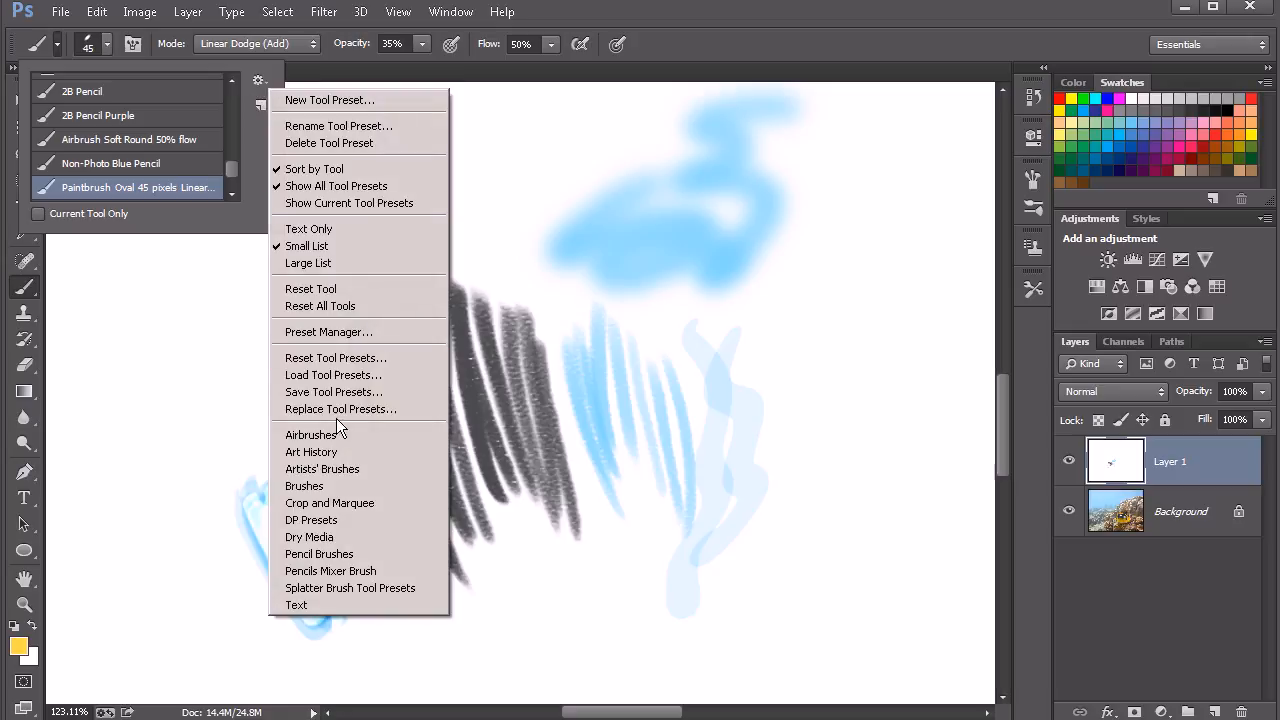
click(252, 155)
click(706, 46)
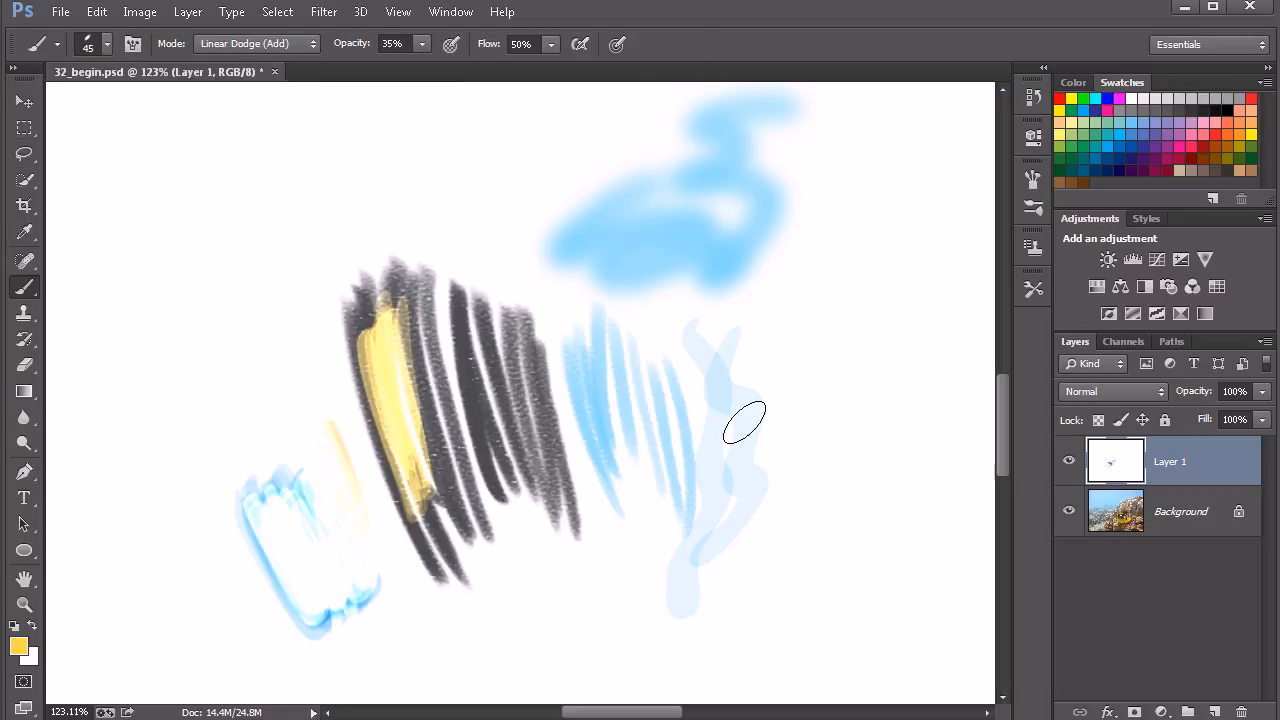
Step: Hide Layer 1 with the test strokes and bring the whole reef photo into view
drag(752, 518, 600, 499)
alt+click(698, 525)
alt+click(698, 525)
alt+click(725, 546)
click(1068, 461)
drag(681, 490, 654, 491)
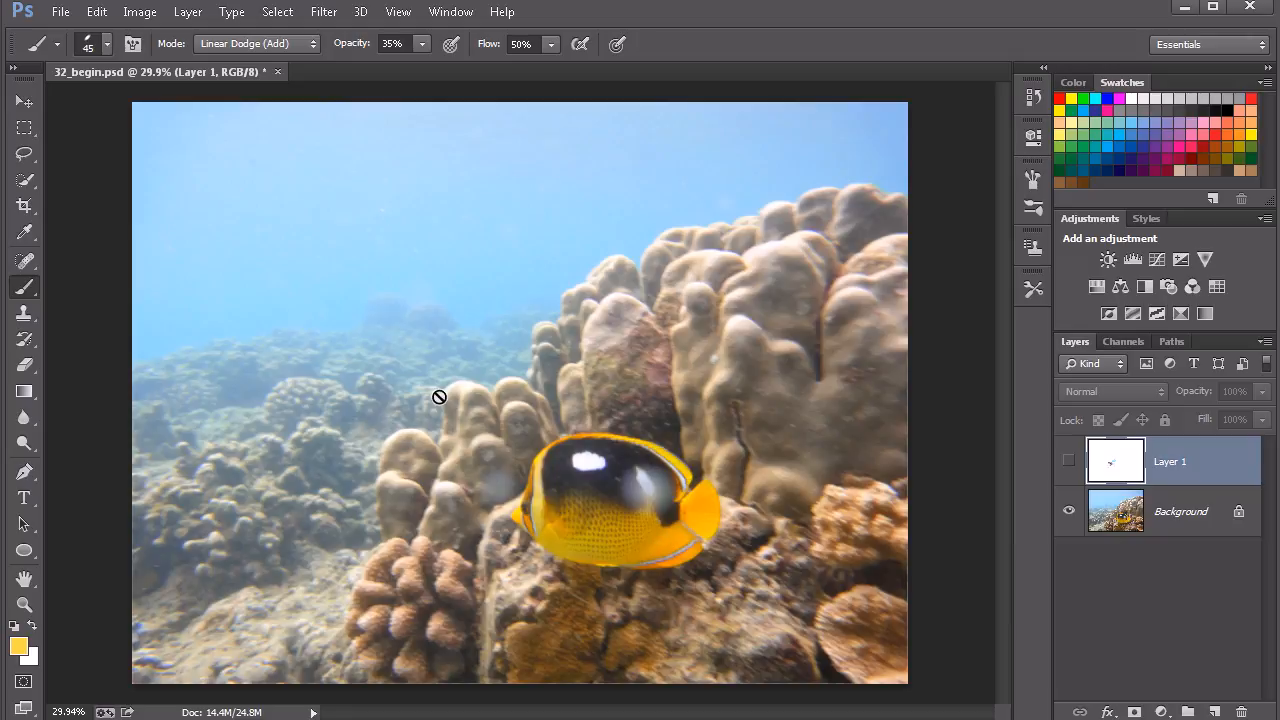